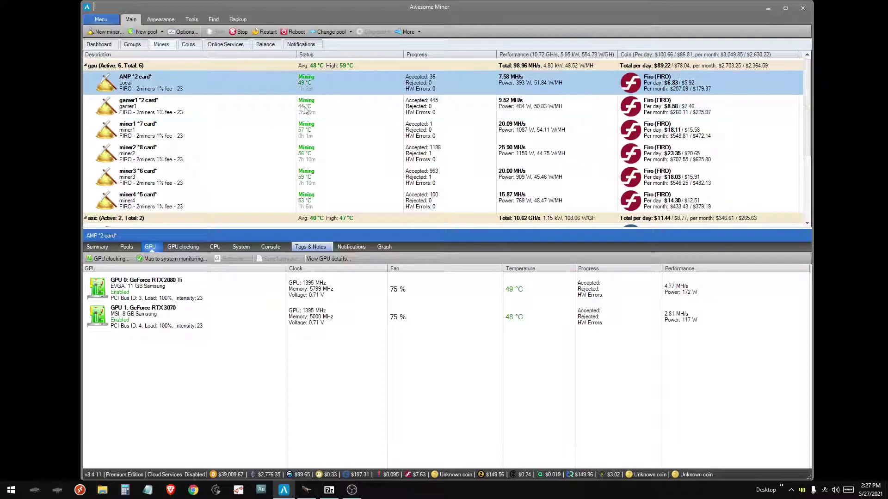
- Apply the FLUX (zelcash) fluxpools managed template to the AMP '2 card' miner and start it again
click(309, 96)
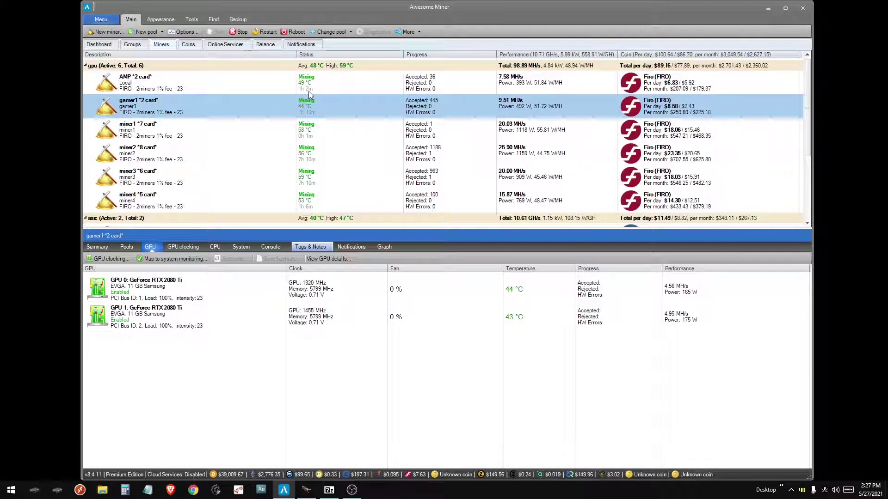
click(310, 83)
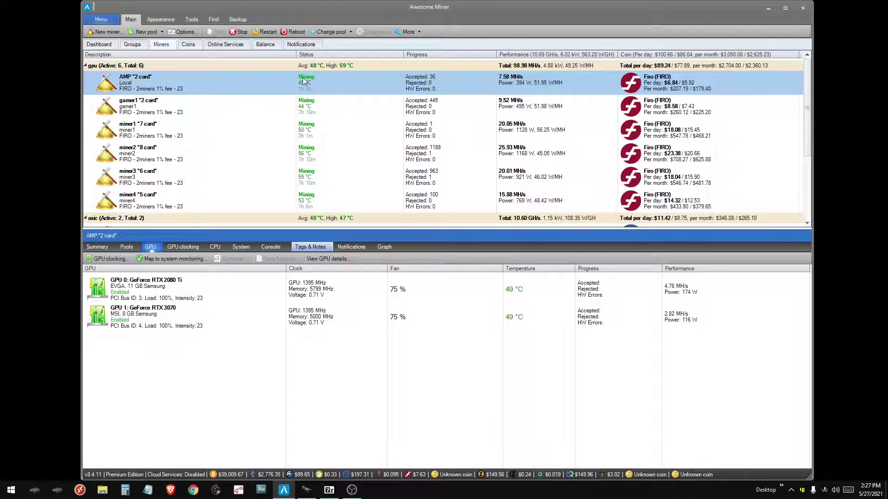
right_click(264, 84)
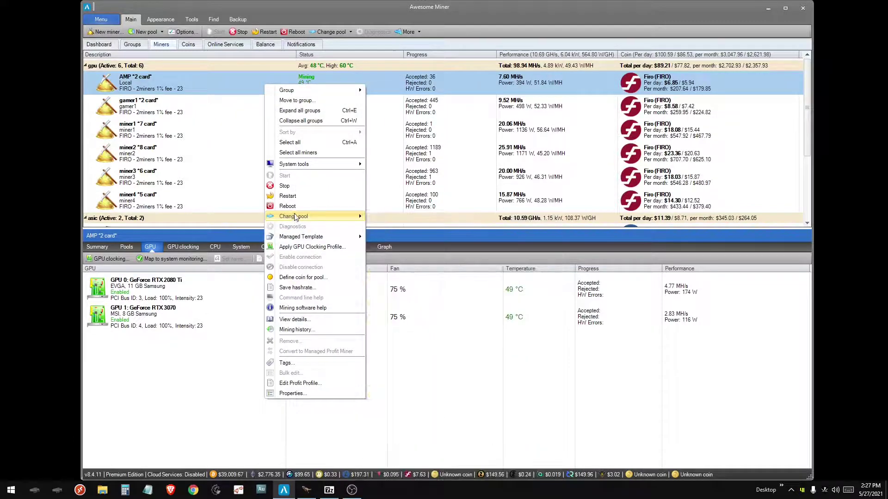
click(301, 236)
click(383, 194)
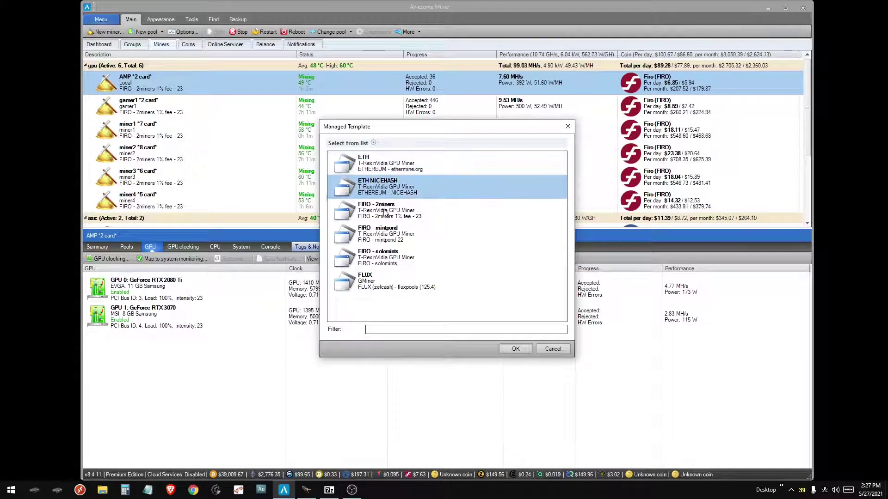
click(385, 213)
click(389, 234)
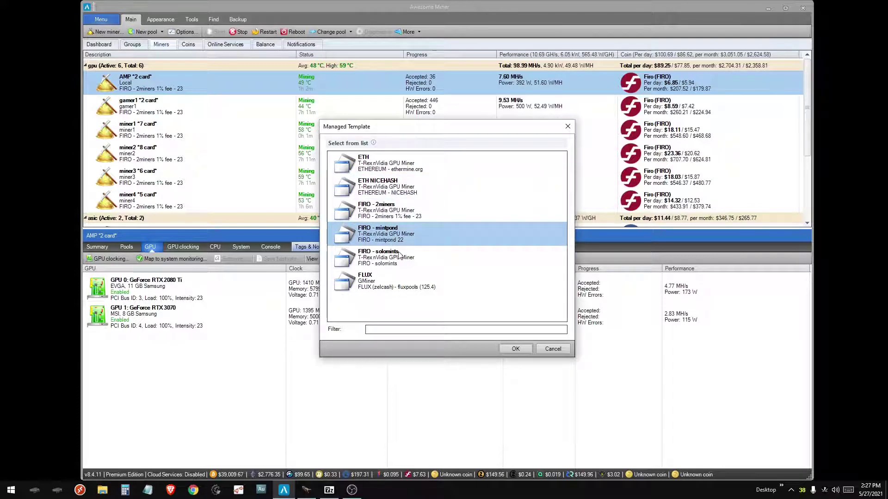
click(414, 281)
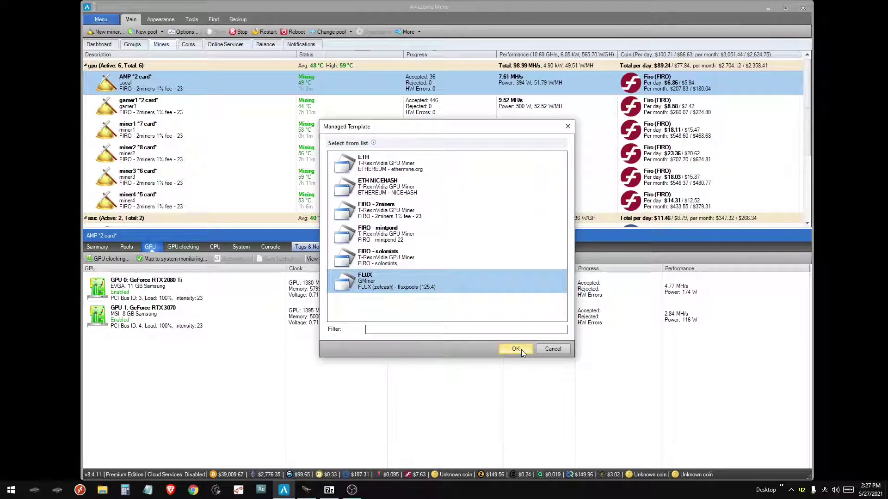
click(516, 349)
right_click(306, 88)
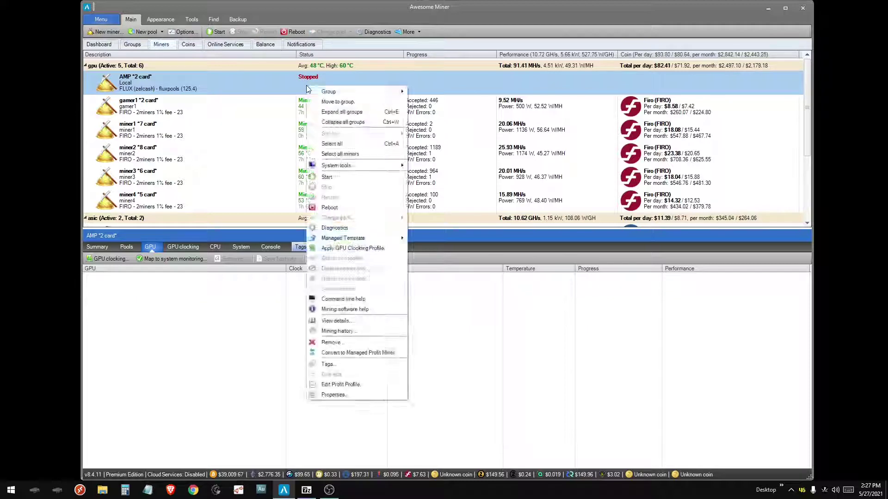
click(324, 91)
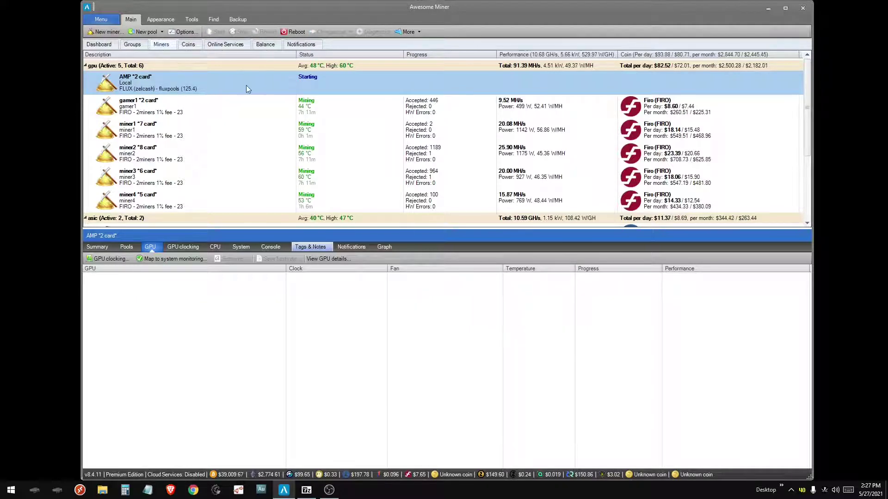
- Apply the FLUX AMP clocking profile group to the AMP miner
click(184, 248)
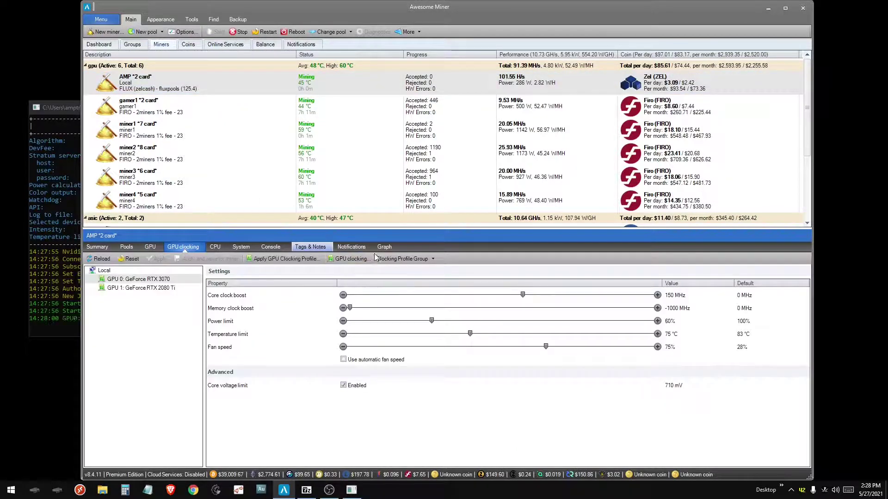
click(416, 259)
click(357, 198)
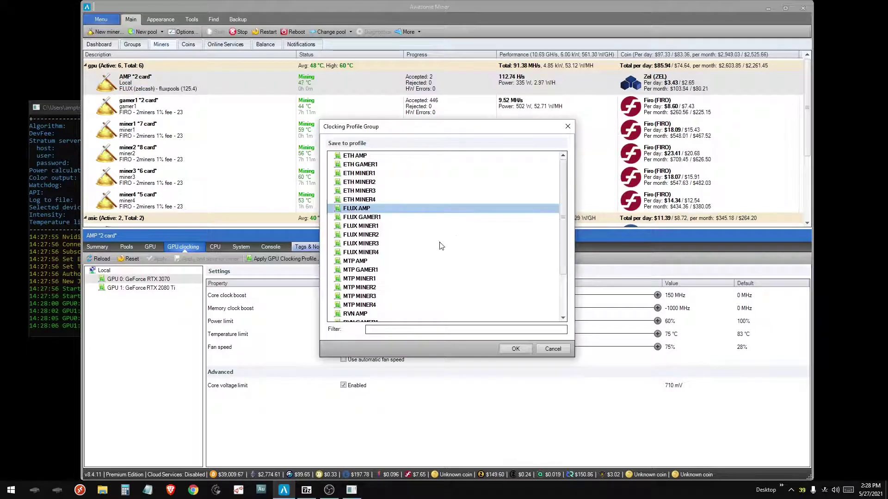
click(511, 349)
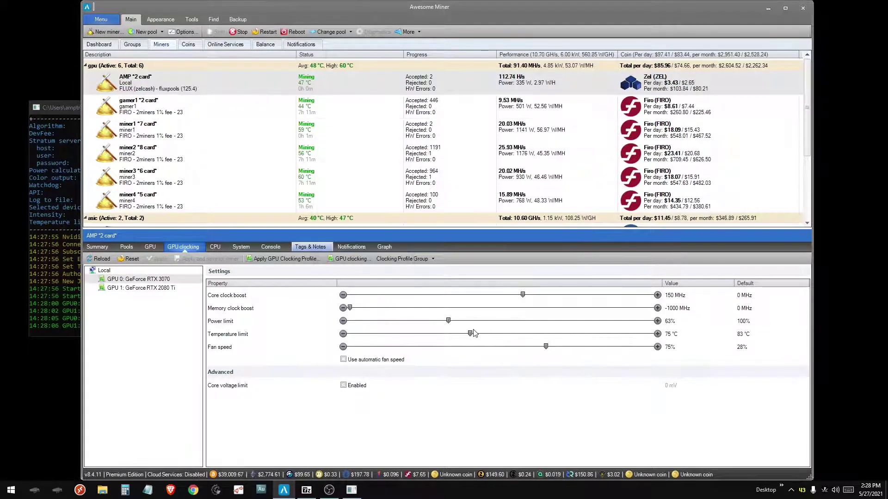
click(178, 288)
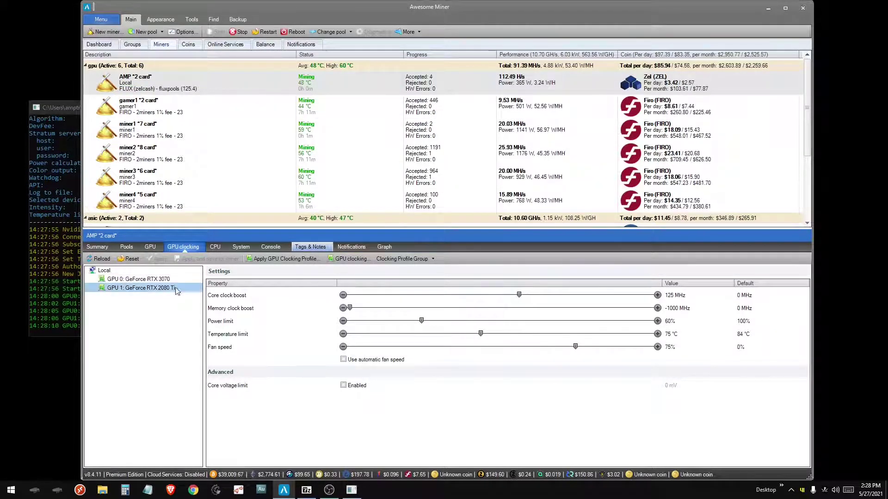
- Put the AMP miner back on the FIRO - 2miners template and apply a clocking profile group
right_click(281, 87)
mouse_move(333, 239)
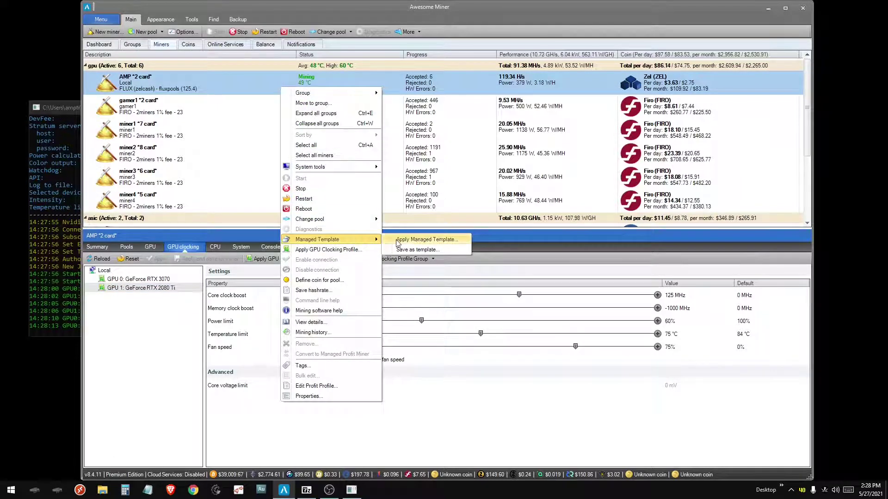
click(397, 240)
click(515, 349)
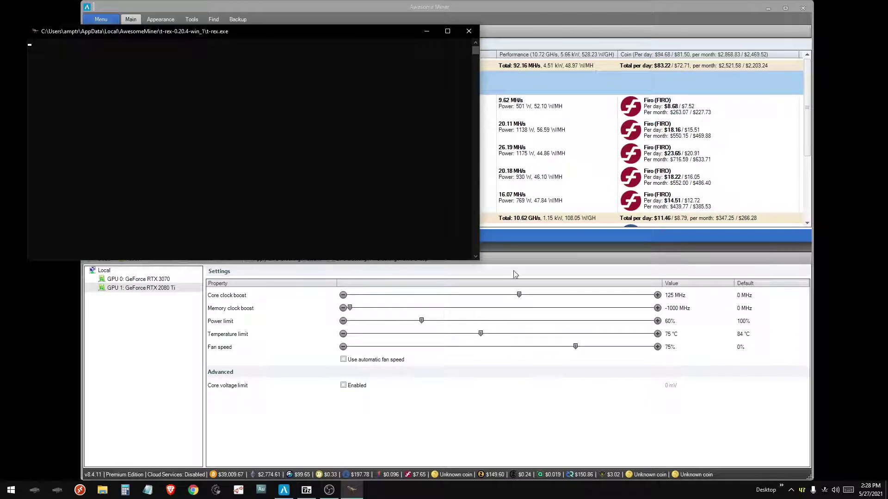
click(403, 259)
click(399, 302)
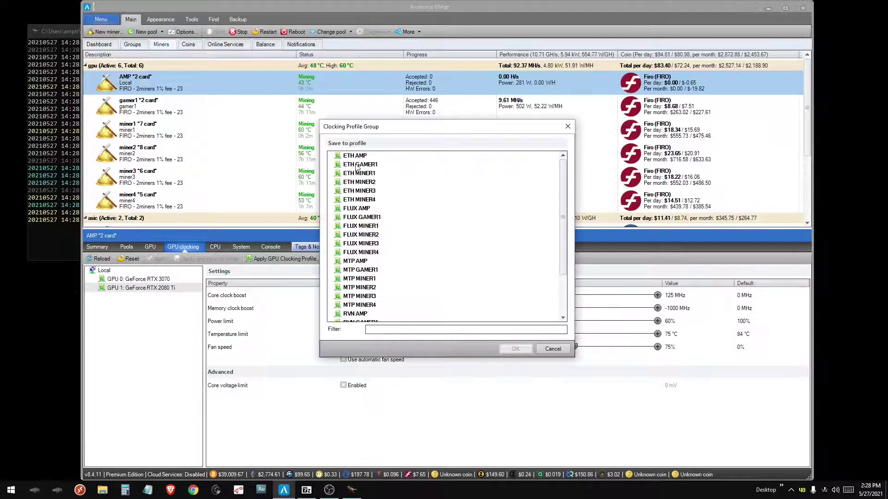
click(512, 348)
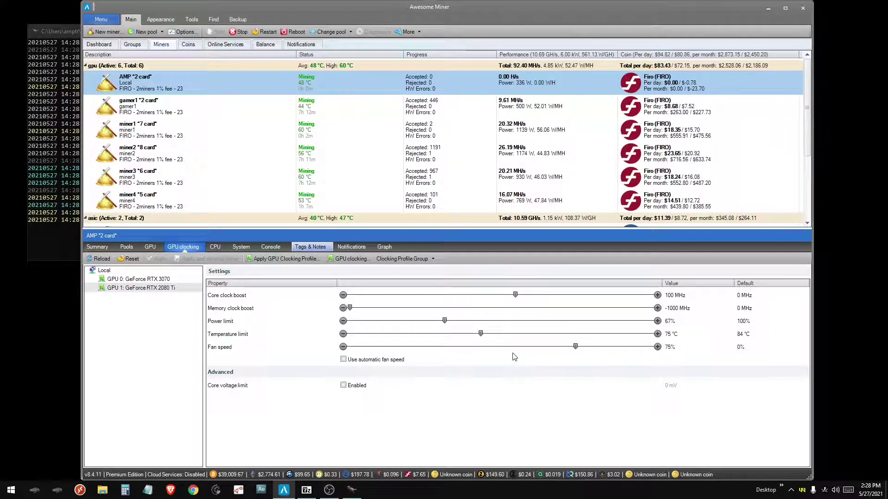
- Look over the AMP rig's GPU overclocking settings, including the RTX 2080 Ti, and the miner2 rig
click(150, 247)
click(111, 258)
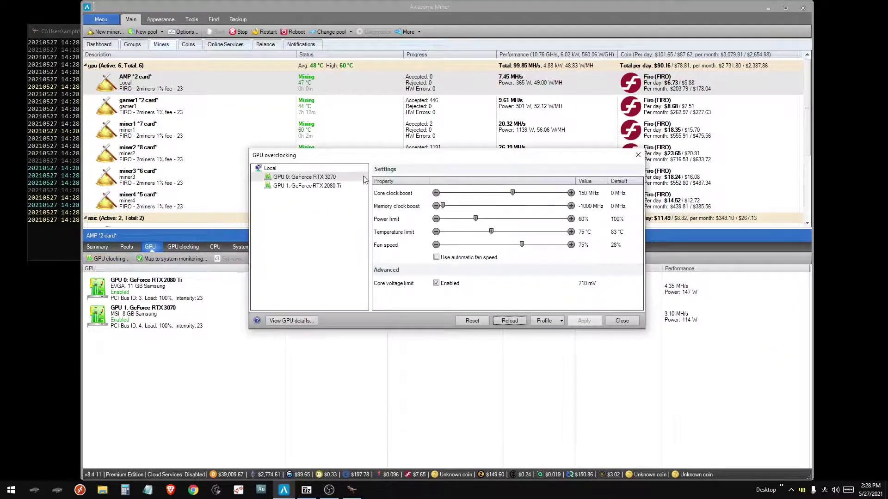
drag(359, 154, 362, 115)
click(346, 146)
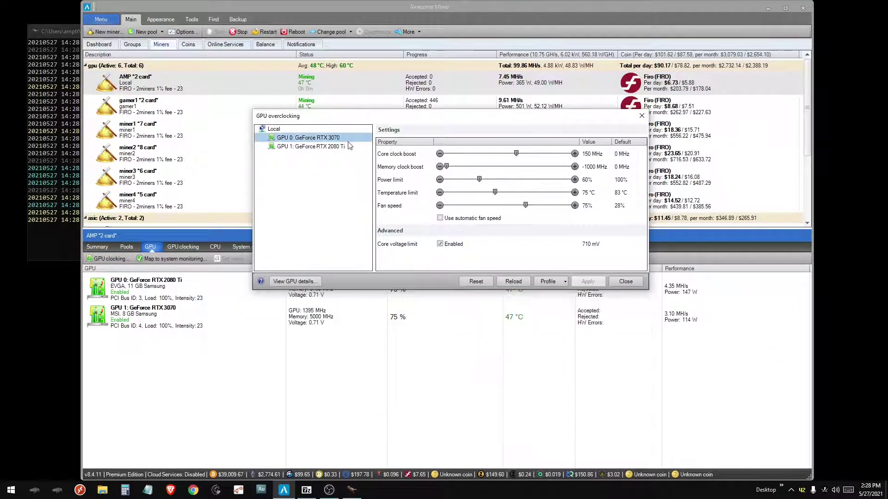
key(Escape)
click(172, 136)
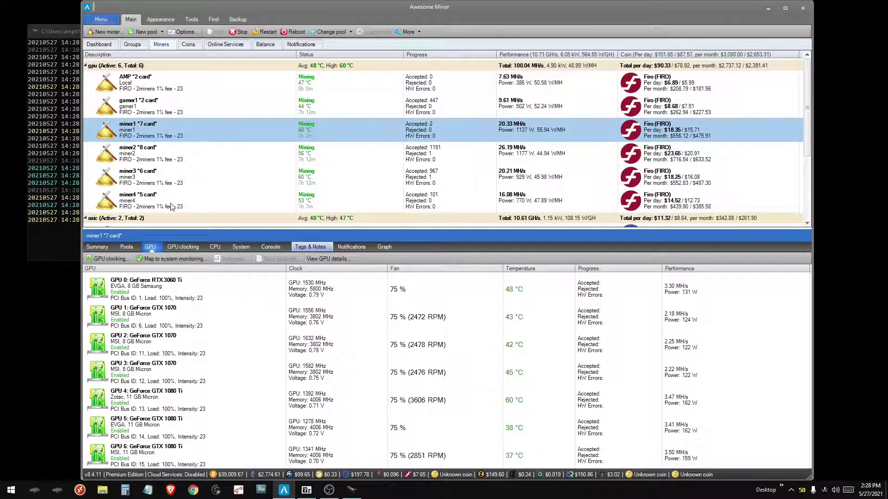
click(158, 154)
click(139, 84)
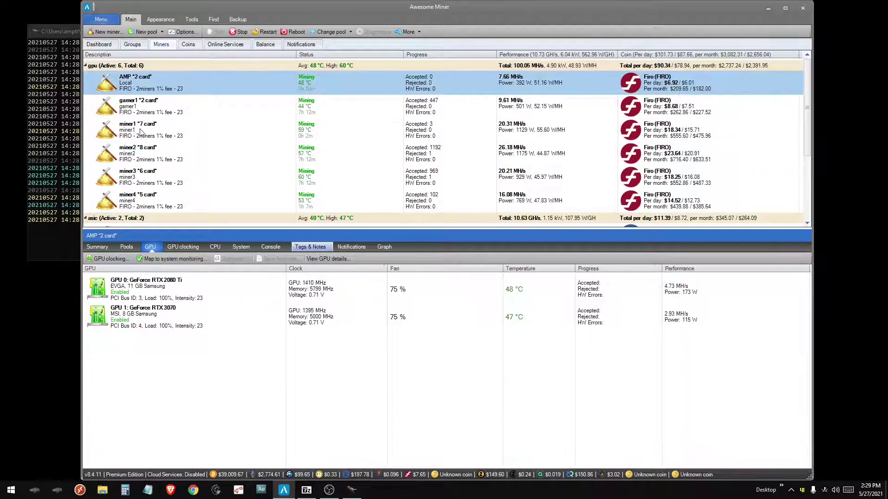
- Save the RTX 3070's current clock settings as a new profile named 'test 2'
click(217, 102)
double_click(218, 83)
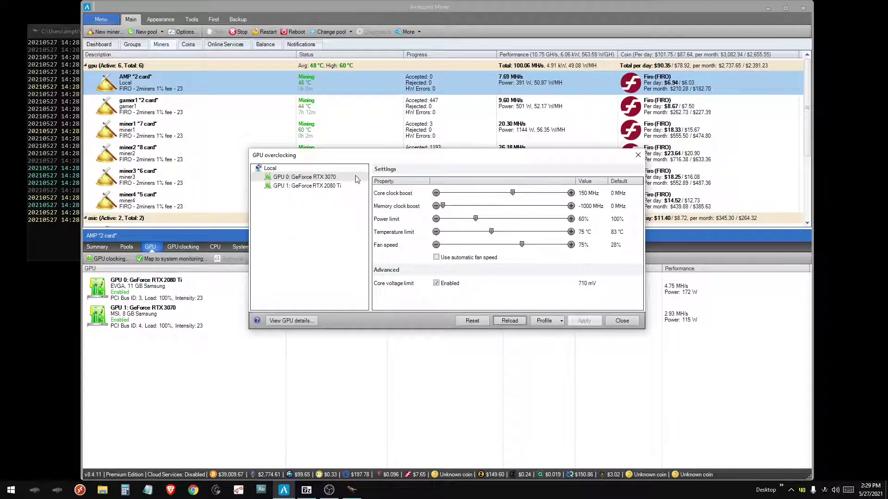
drag(360, 159, 366, 131)
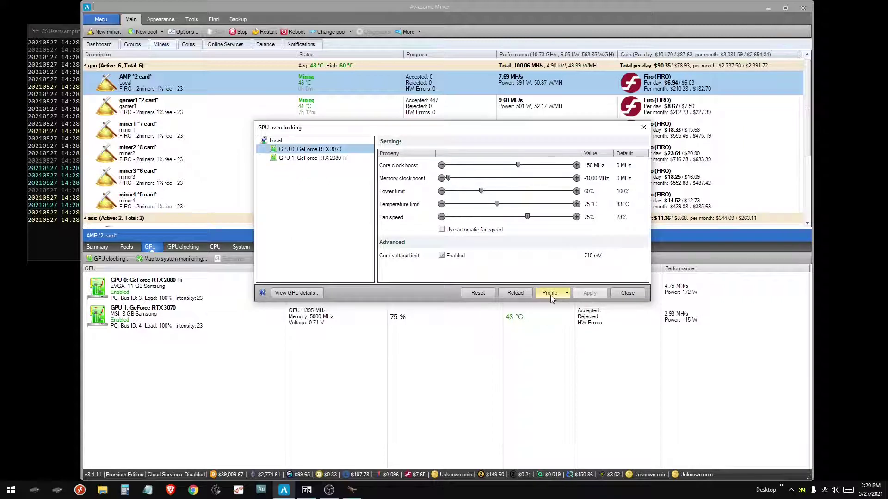
click(550, 294)
click(562, 325)
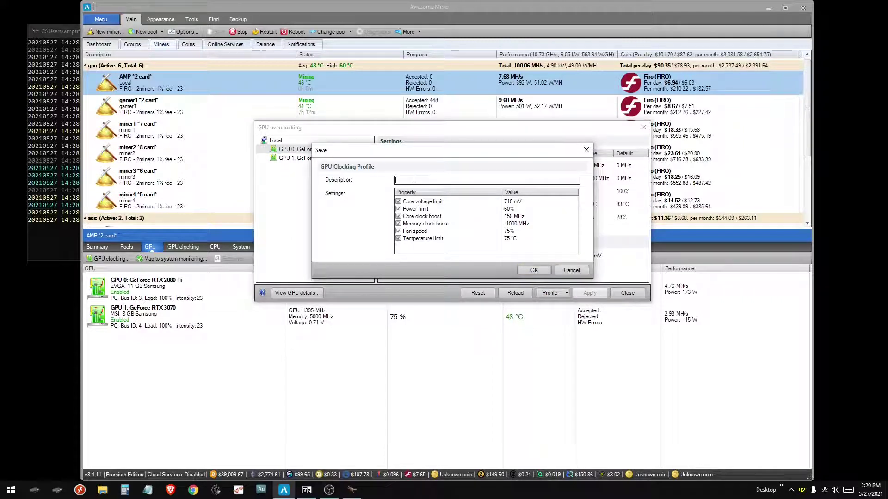
click(532, 271)
- Bring up the saved clocking profiles to load for the RTX 3070, such as ETH 2060 SUPER
click(345, 159)
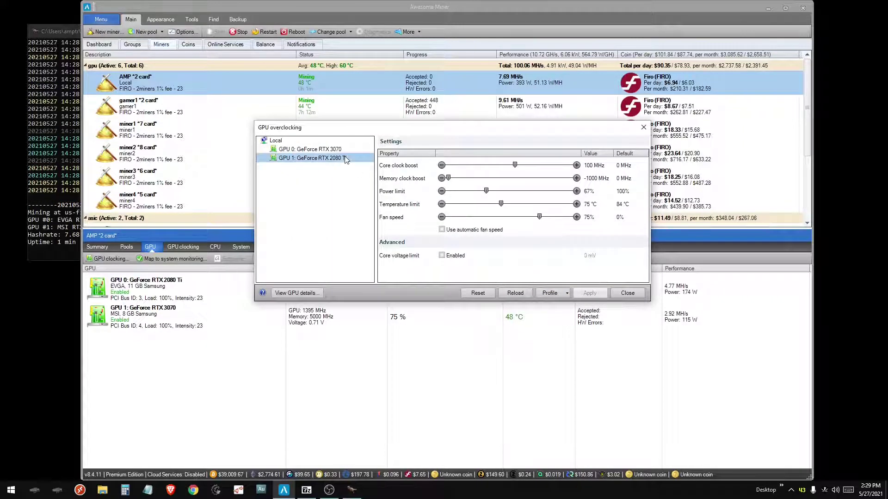
click(341, 149)
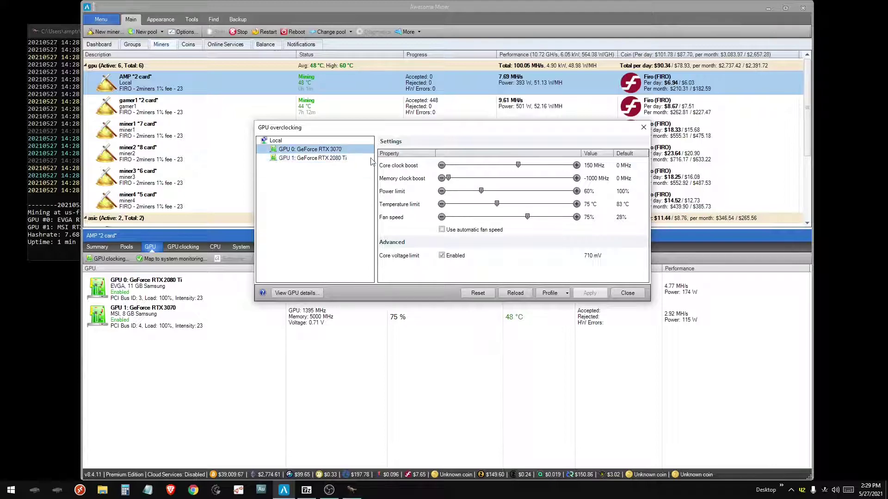
click(550, 293)
click(551, 305)
drag(368, 199, 384, 235)
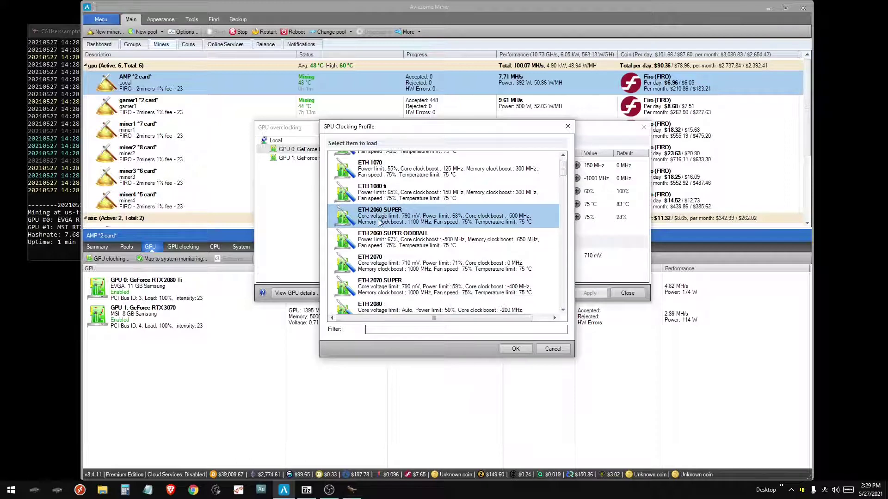
- Browse profiles ETH 2060 SUPER ODDBALL through ETH 2080 SUPER, then cancel without loading and close overclocking
scroll(381, 227, down, 1)
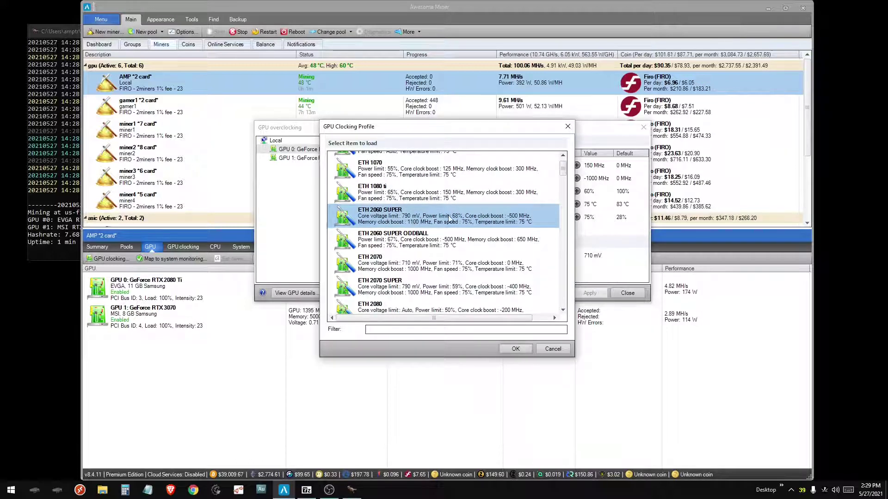
click(416, 238)
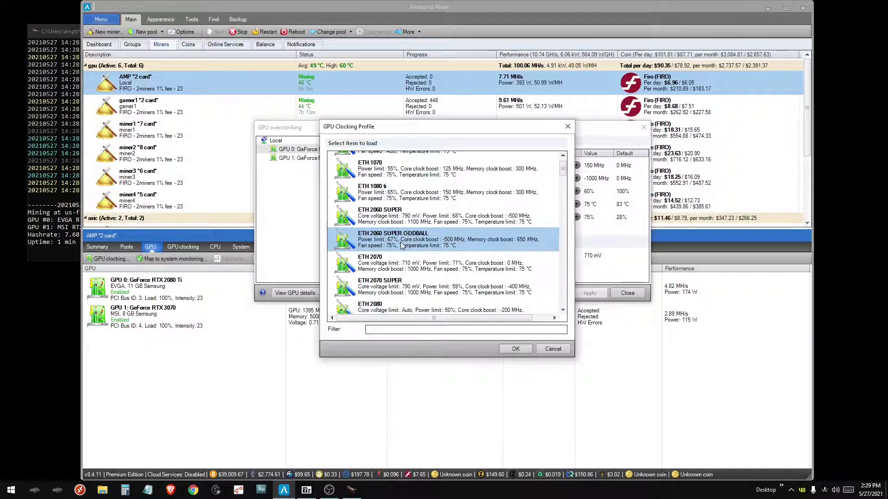
click(400, 272)
click(405, 289)
scroll(536, 222, down, 2)
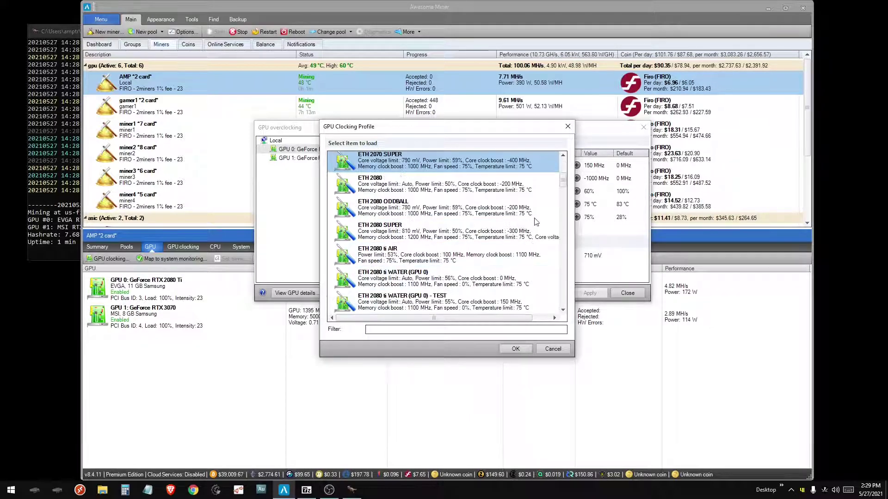
click(372, 214)
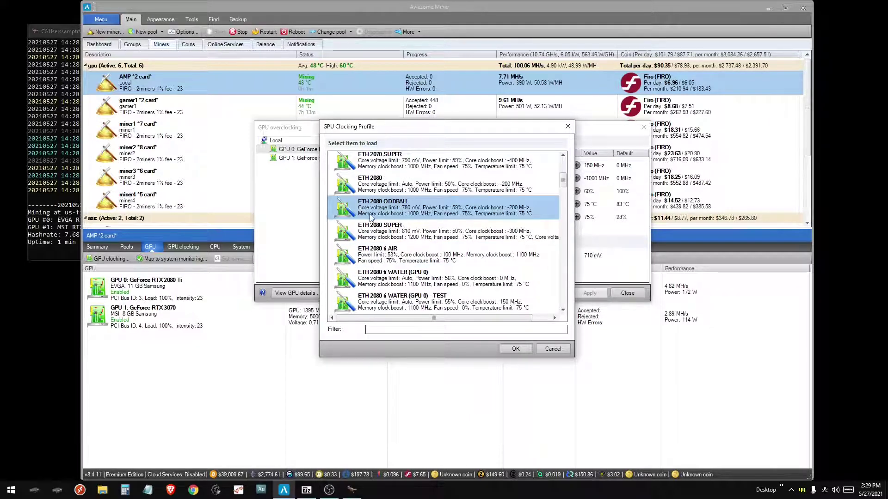
click(394, 234)
scroll(416, 231, down, 5)
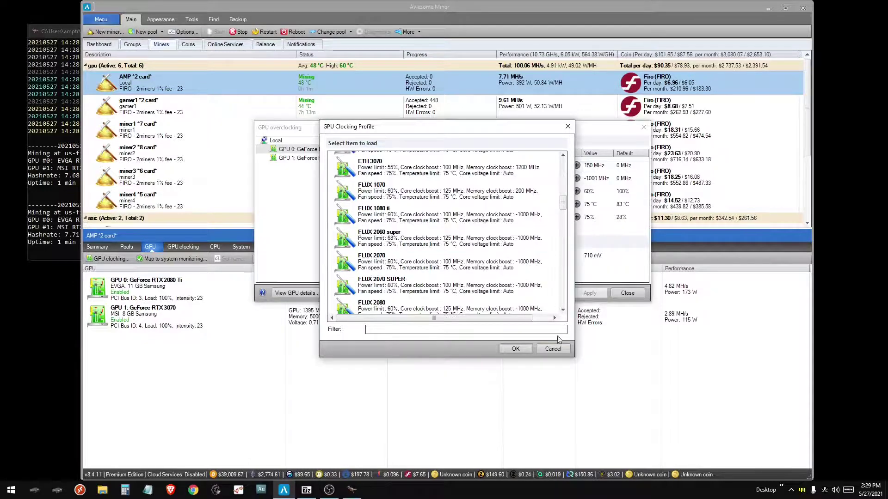
click(542, 351)
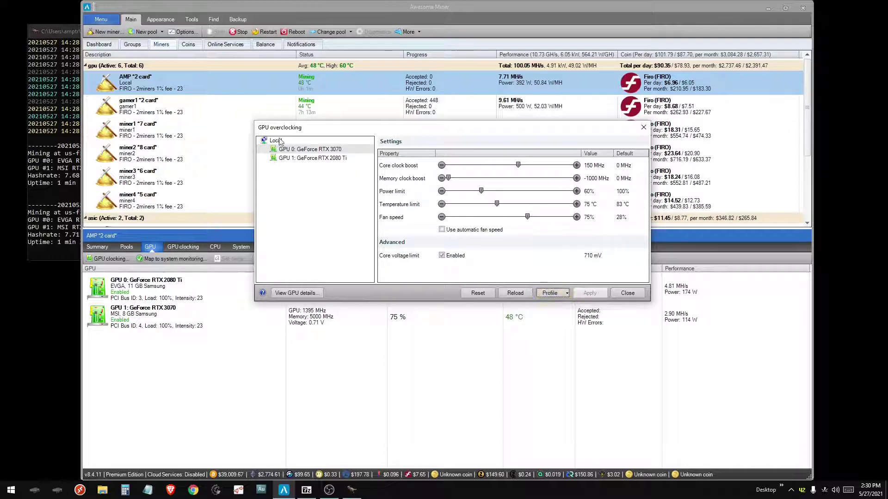
click(627, 292)
- Create a new clocking profile group named 'test' in Options and add setting rows
click(185, 31)
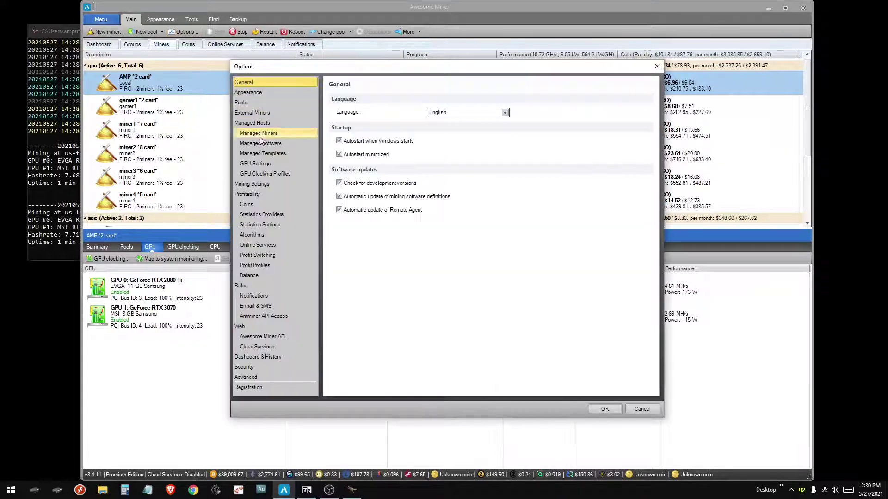
click(265, 173)
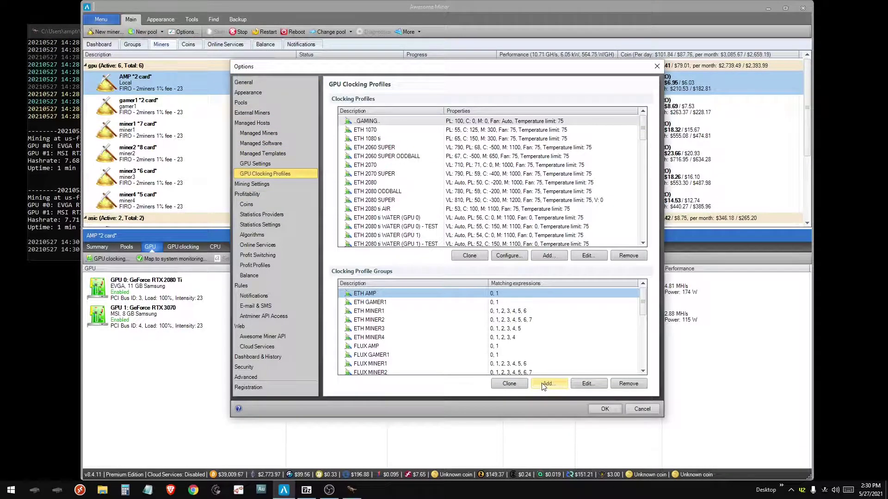
click(544, 386)
text(test)
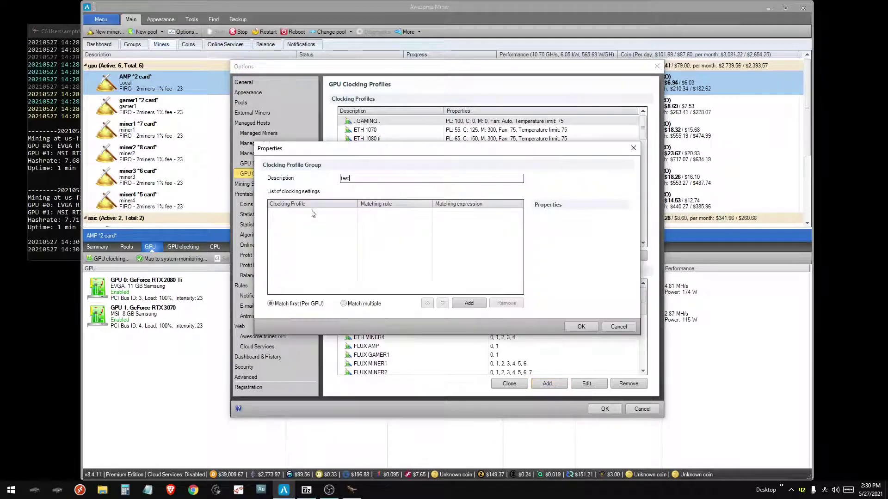
click(469, 303)
click(469, 303)
click(468, 303)
click(469, 303)
click(468, 303)
- Set the rows' GPU ID matching expressions to 0, 1, 2, 3 and 4
click(374, 215)
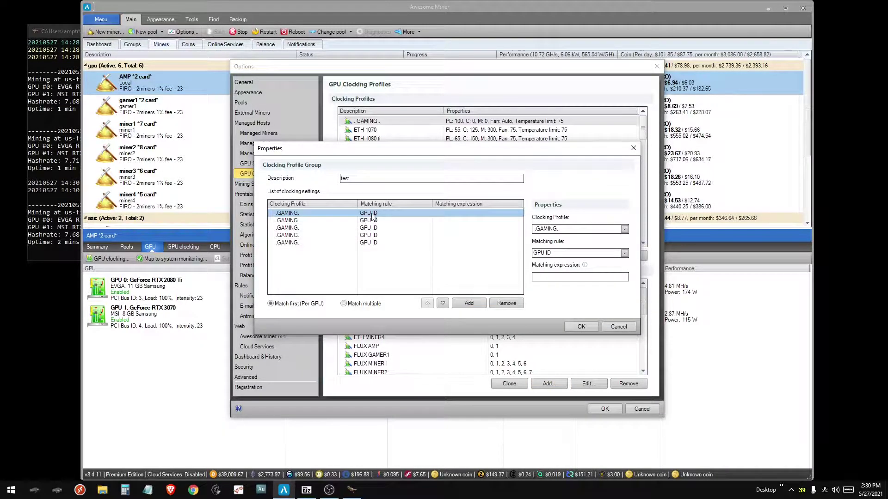
click(552, 278)
text(0)
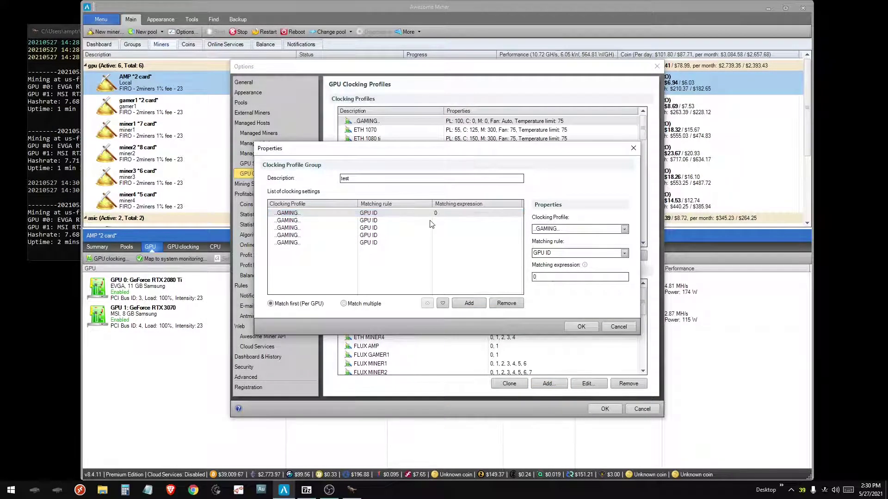
click(429, 221)
click(553, 276)
text(1)
click(440, 227)
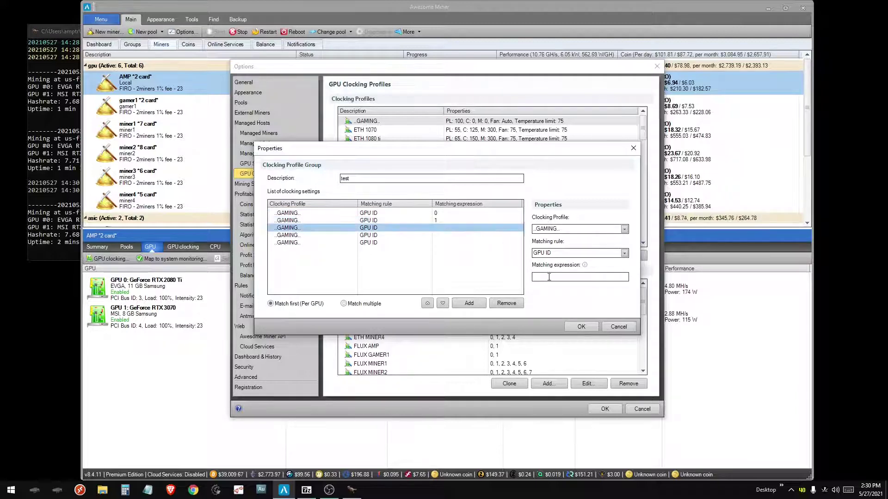
click(553, 276)
text(2)
click(499, 235)
click(561, 278)
text(3)
click(370, 243)
click(561, 278)
text(4)
- Assign profiles ETH 1080 ti, ETH 2060 SUPER, ETH 2080 ti AIR and ETH 2080 ti AIR to the rows
click(366, 213)
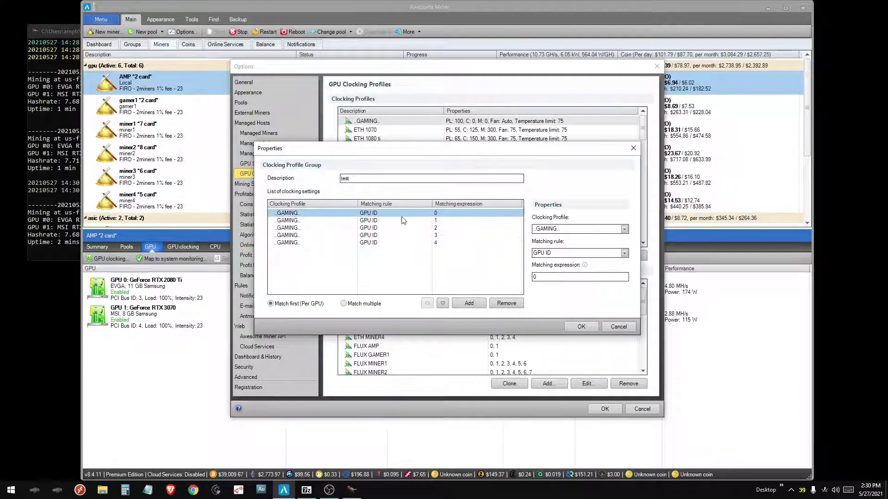
click(546, 229)
click(547, 252)
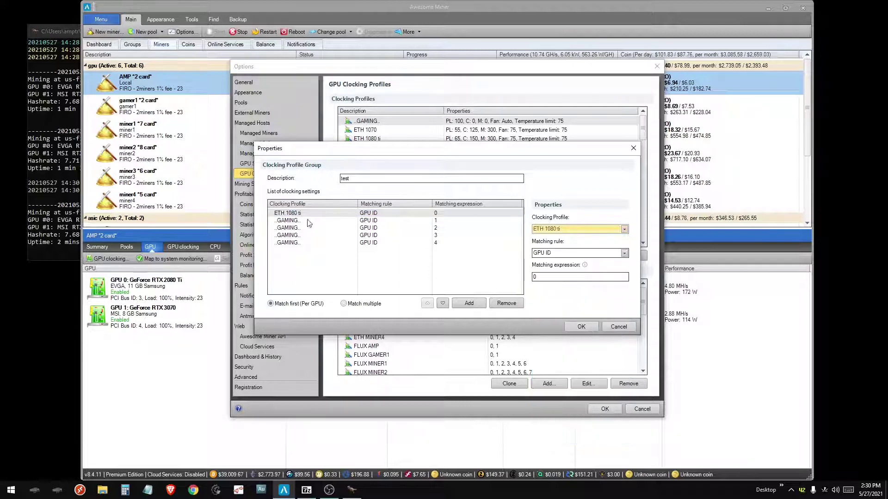
click(296, 221)
click(537, 230)
click(554, 259)
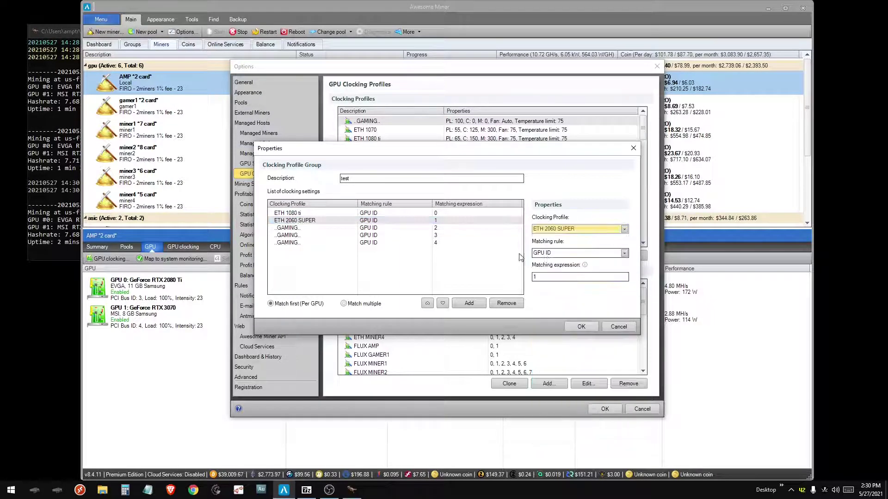
click(293, 229)
click(564, 229)
click(548, 284)
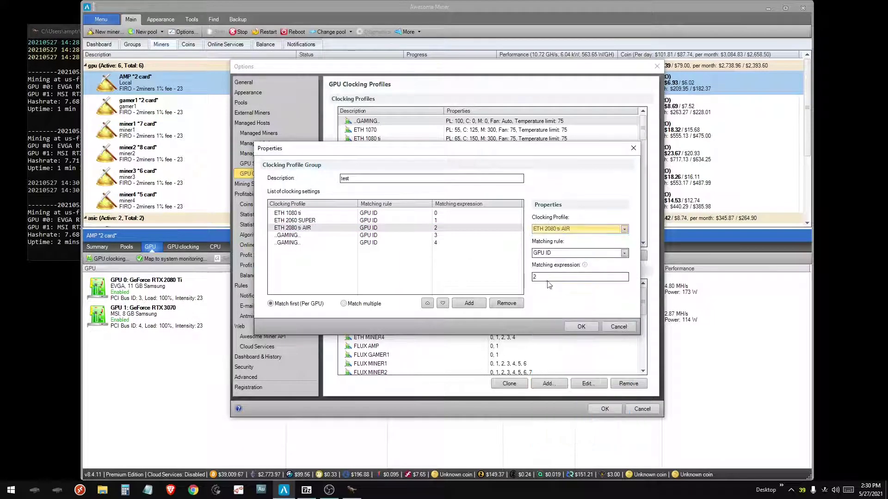
click(299, 236)
click(564, 230)
click(549, 284)
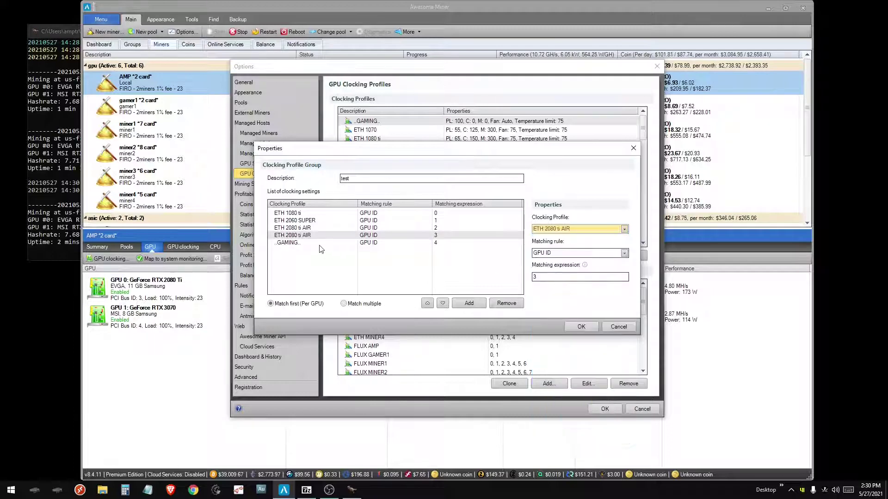
- Save the 'test' group and close Options
click(321, 249)
key(Return)
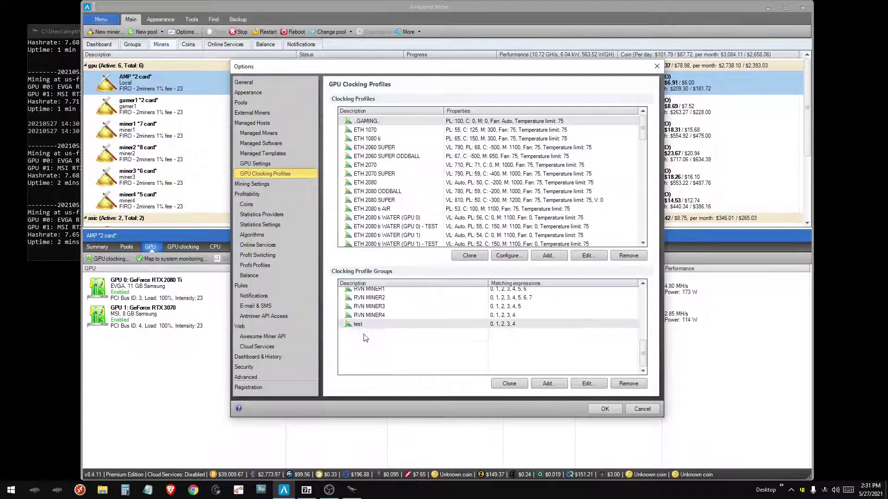
click(355, 326)
click(619, 409)
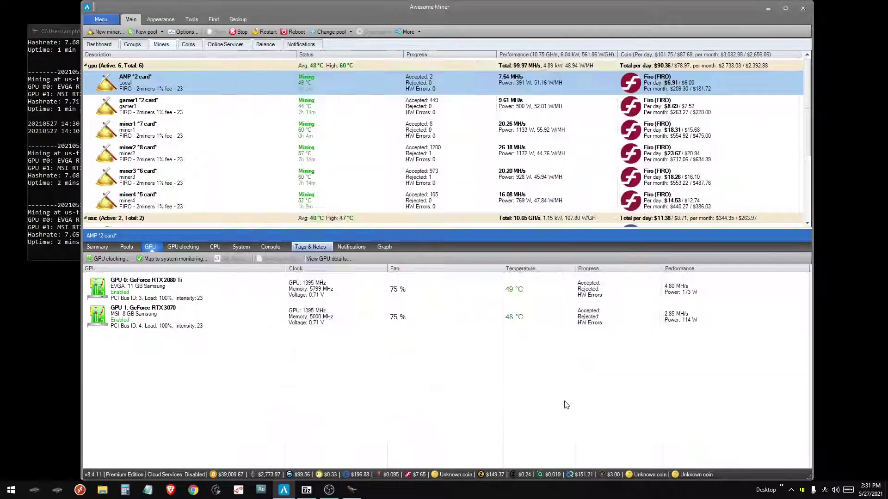
- Overwrite the MTP AMP clocking profile group with the AMP rig's current GPU clock settings
click(182, 247)
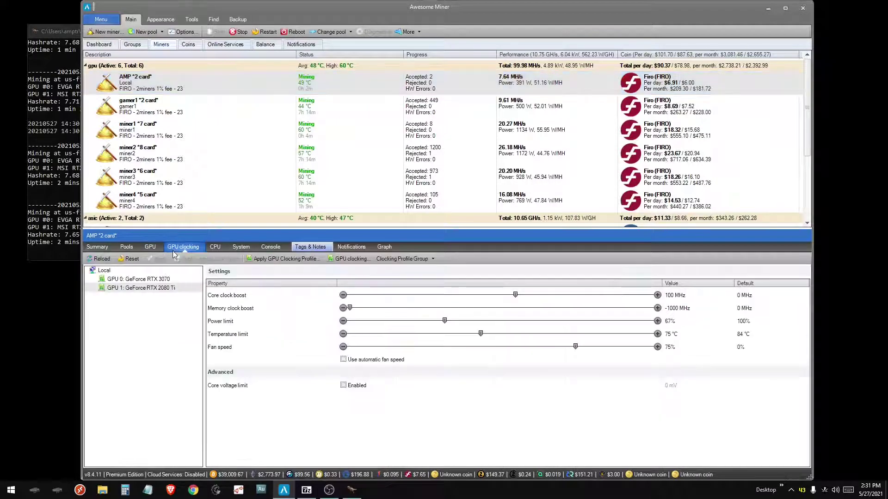
click(402, 259)
click(416, 312)
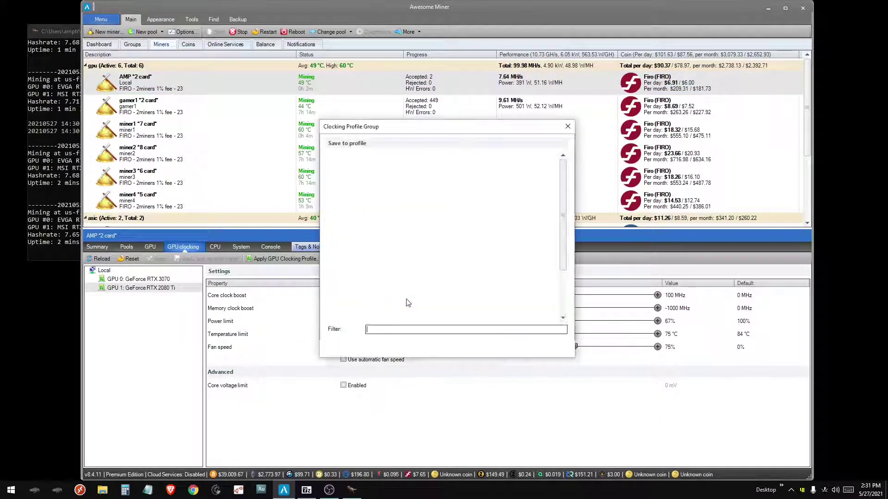
scroll(368, 296, down, 5)
click(353, 304)
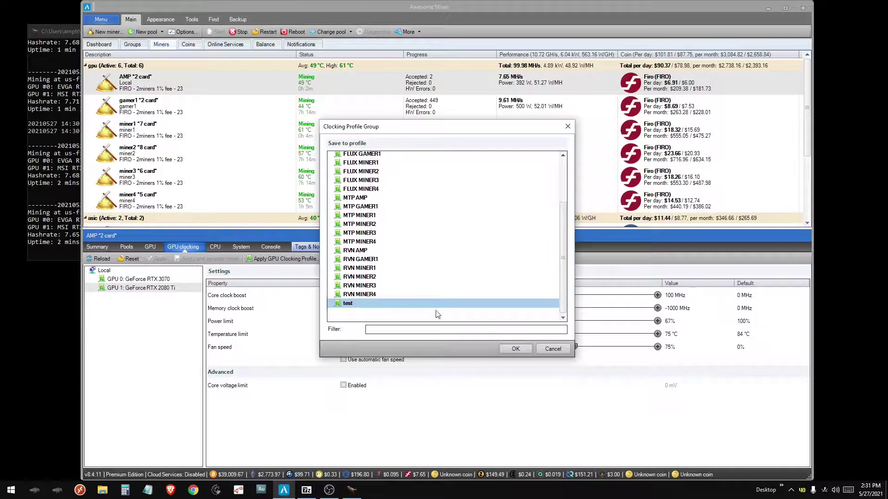
scroll(373, 300, up, 3)
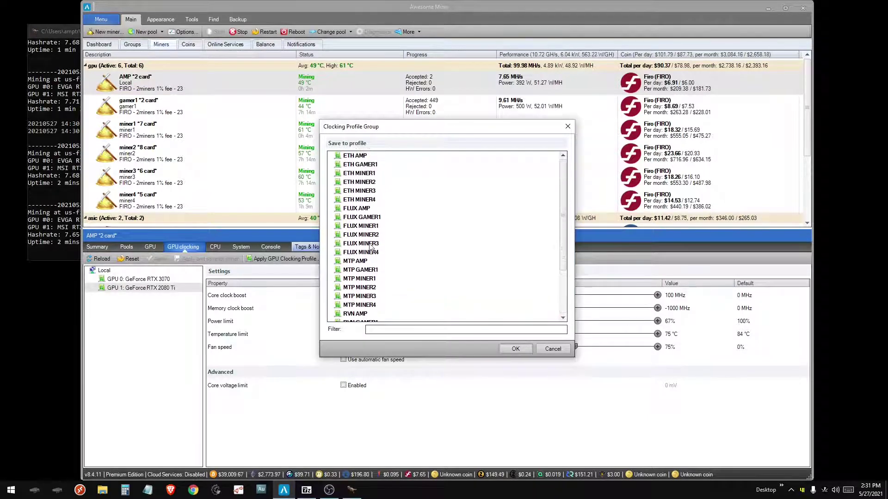
click(353, 157)
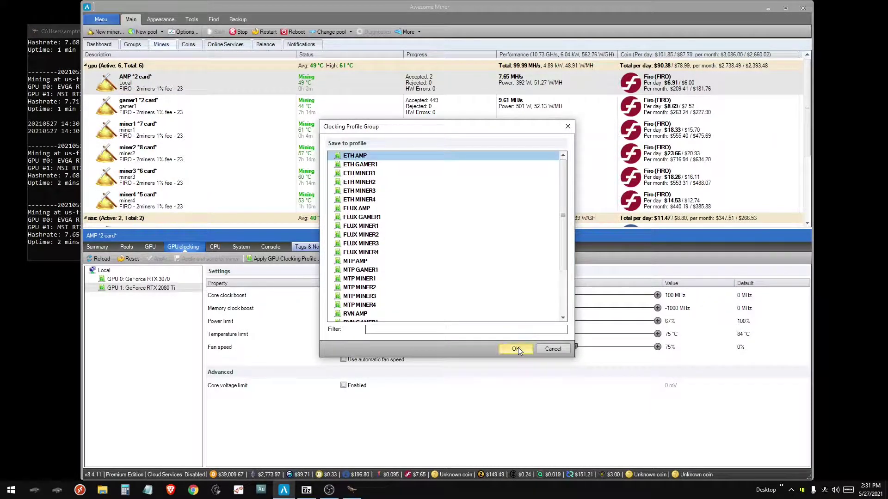
click(349, 262)
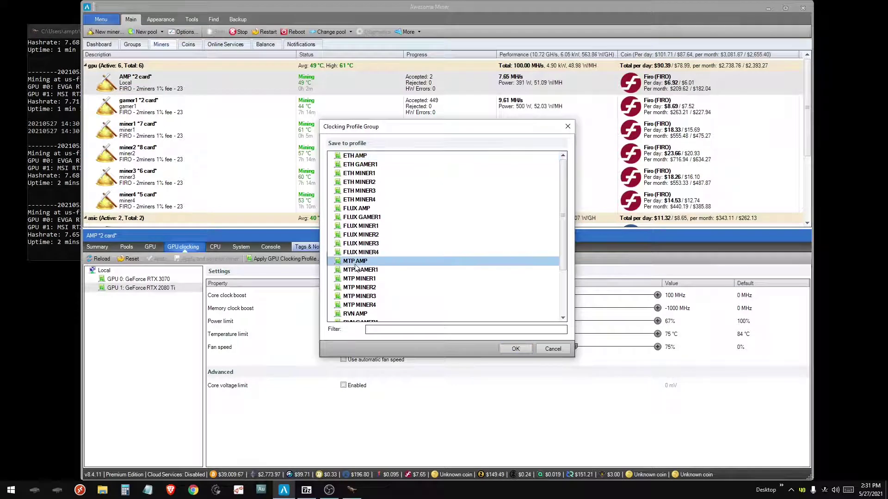
click(515, 349)
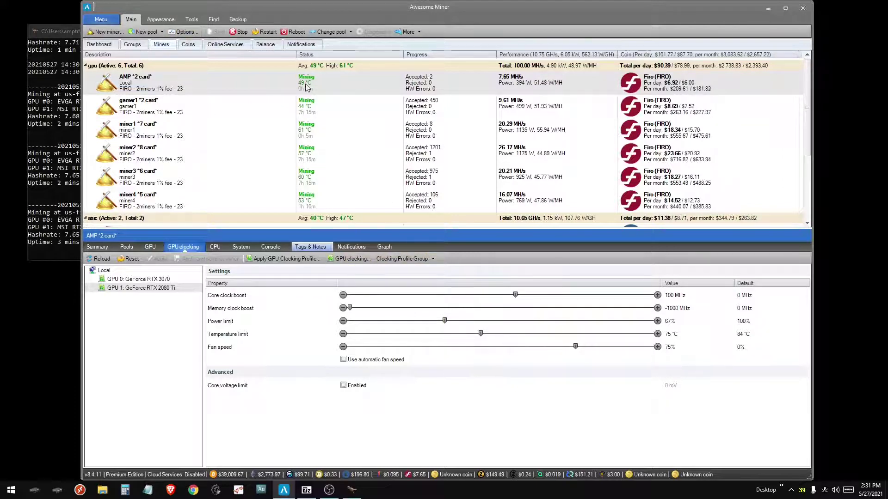
- Start a new managed template with the description 'TEST'
click(182, 32)
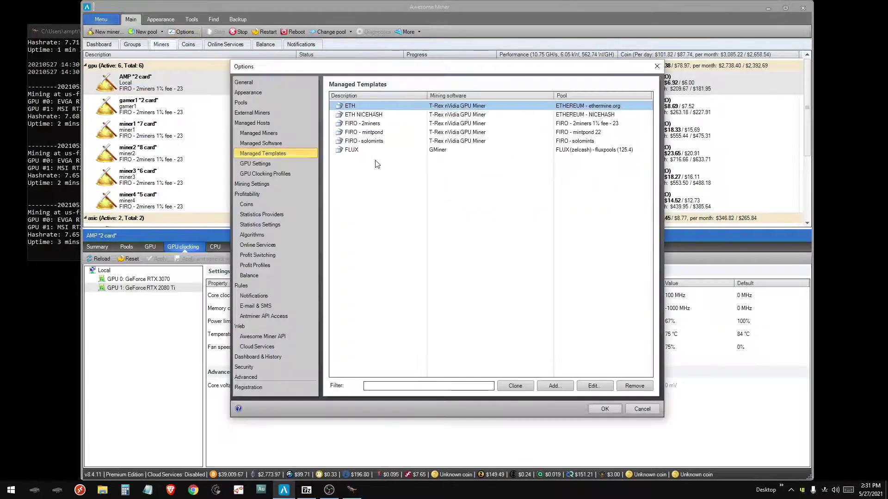
click(555, 386)
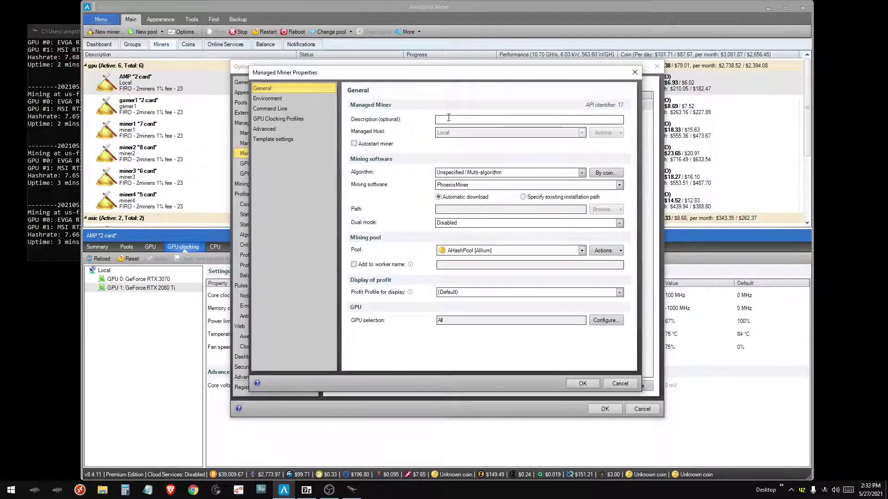
click(448, 119)
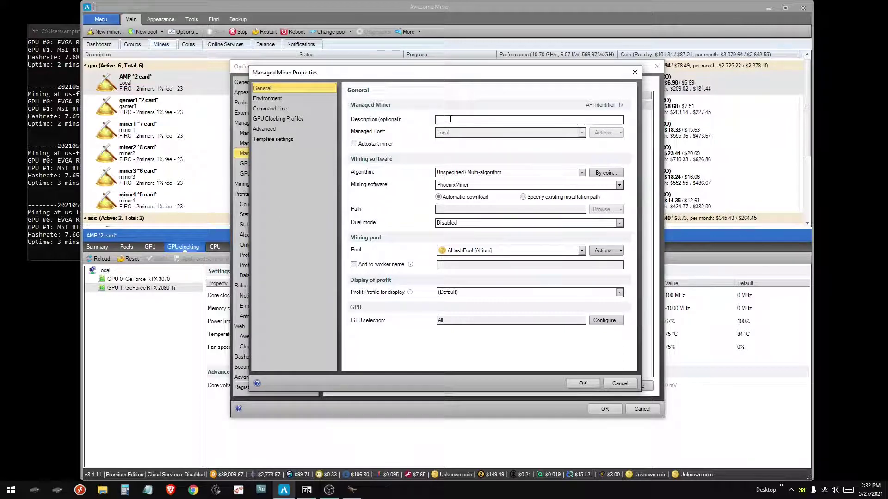
text(EST)
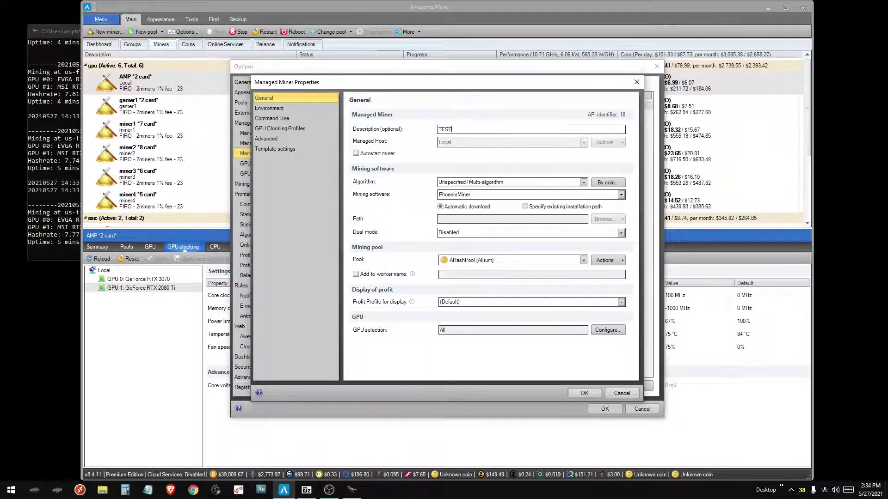
- Set the template to Kawpow with T-Rex nVidia GPU Miner on the RAVENCOIN - 2miners - i22 pool
click(460, 183)
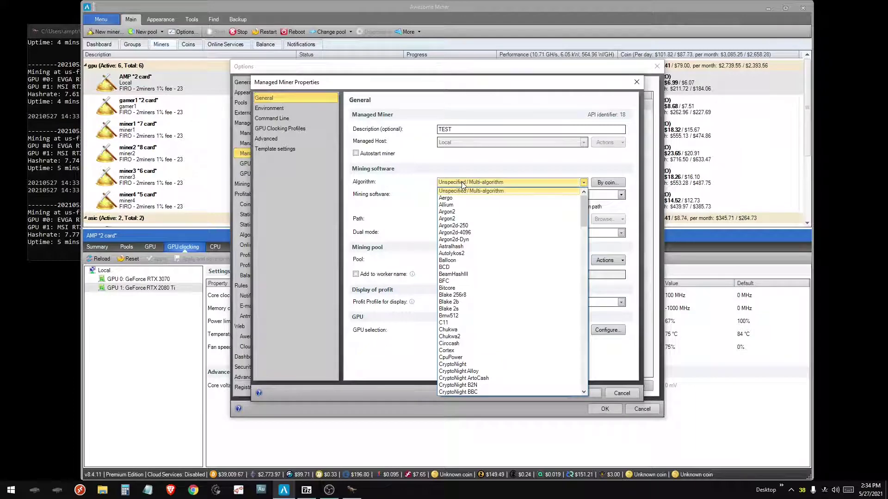
scroll(462, 287, down, 10)
click(462, 323)
click(532, 194)
scroll(486, 420, down, 3)
click(486, 416)
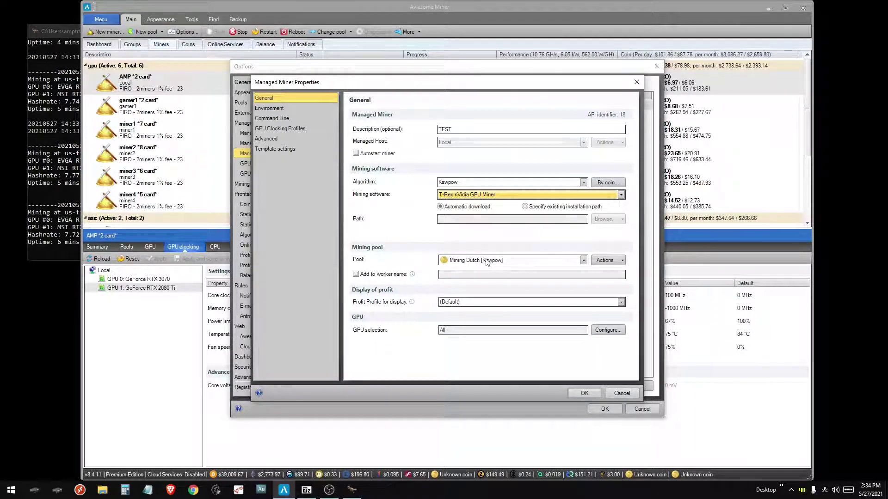
click(487, 261)
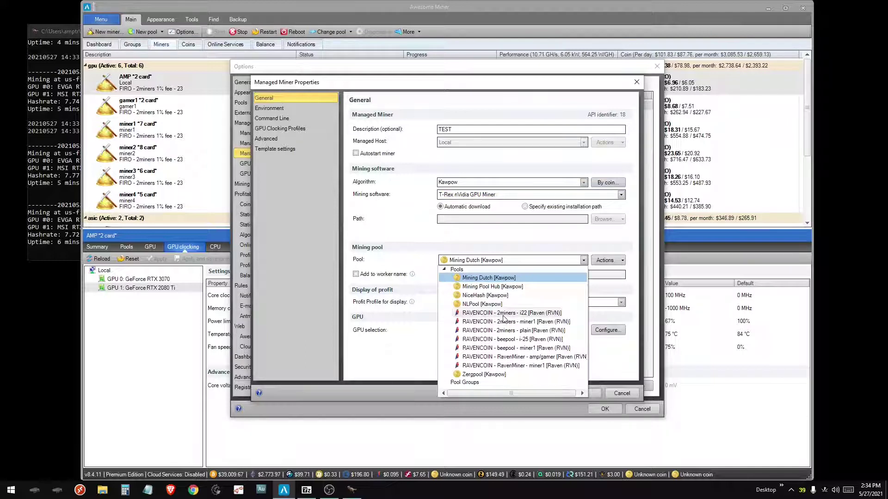
click(502, 315)
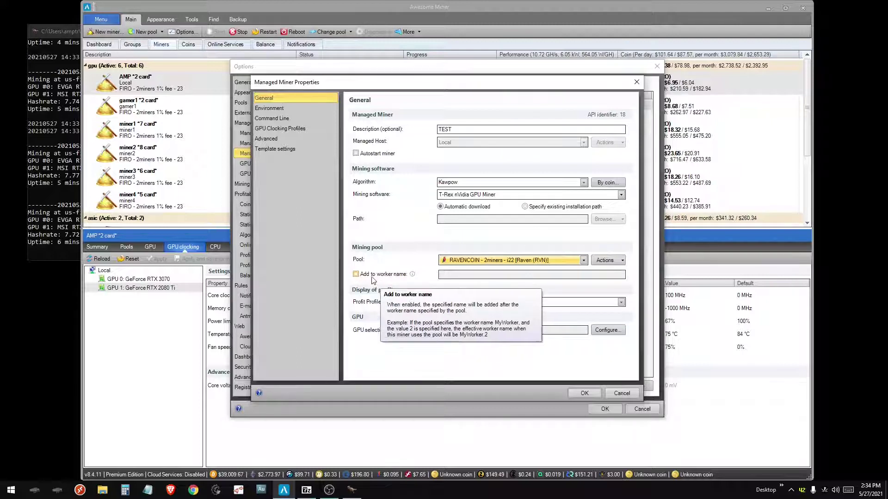
- Enable Autostart for the TEST template, save it, and close Options
click(370, 276)
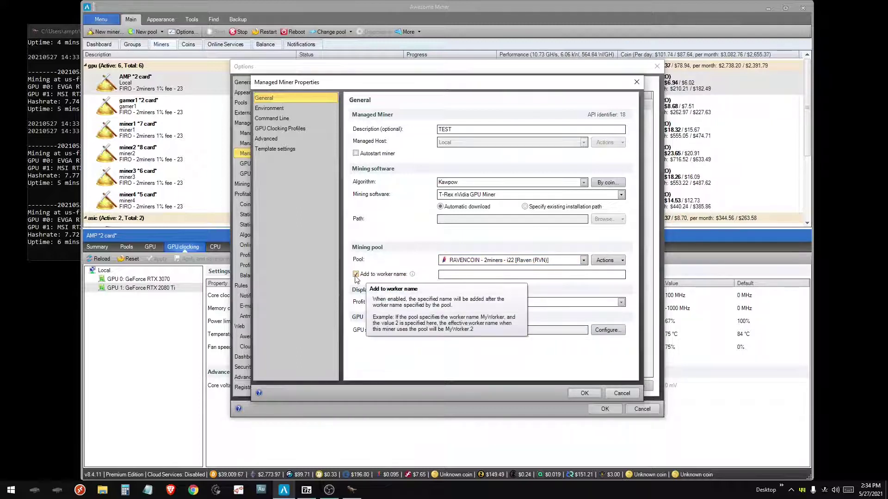
click(356, 275)
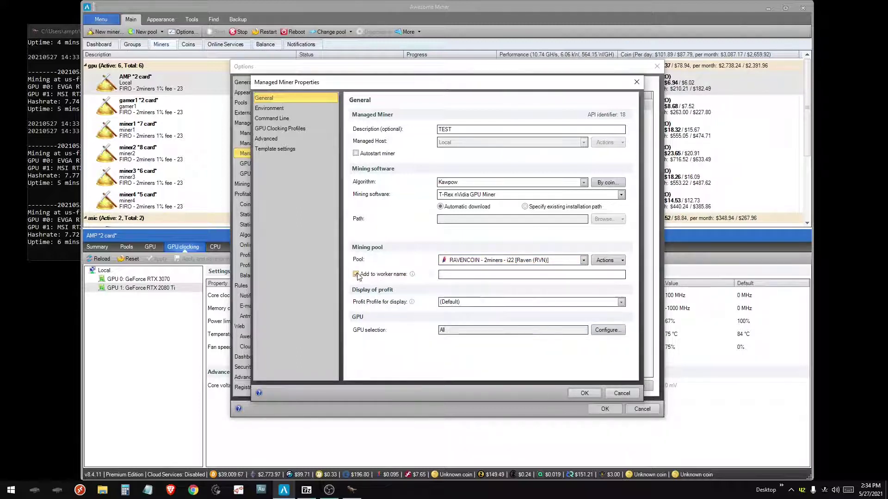
click(356, 154)
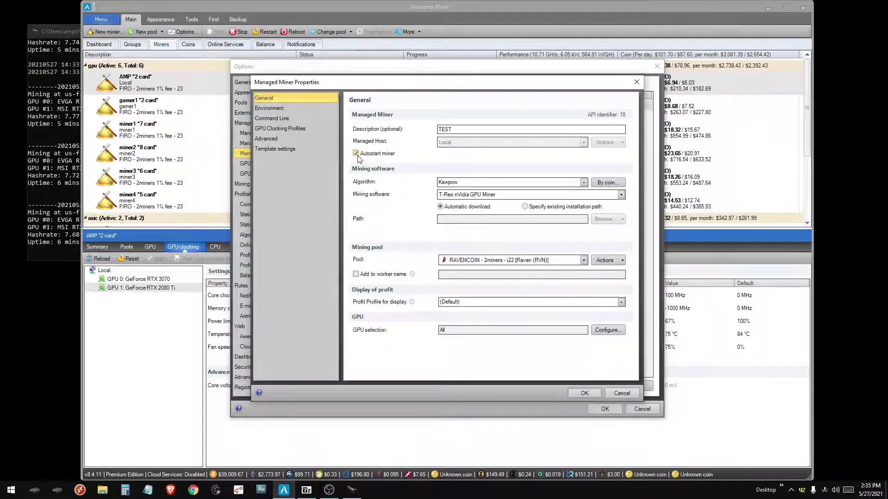
click(584, 393)
click(601, 409)
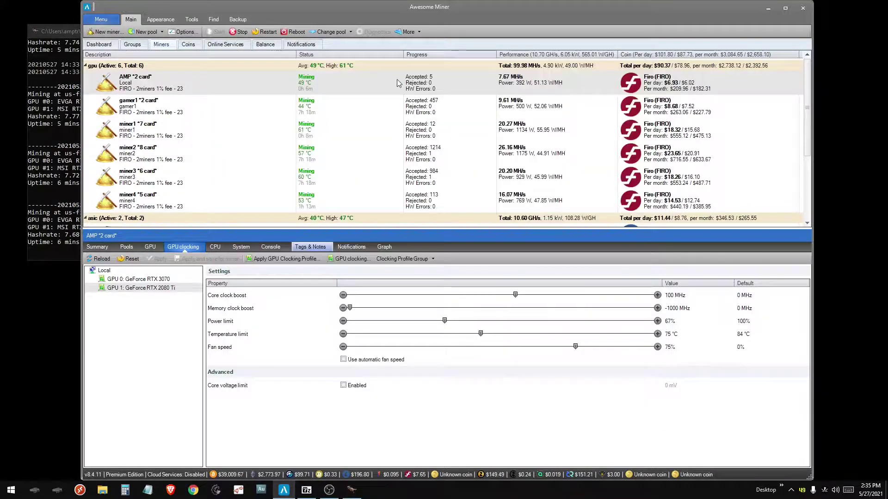
- Consider the TEST template for the AMP miner but cancel without applying it
right_click(397, 82)
mouse_move(481, 232)
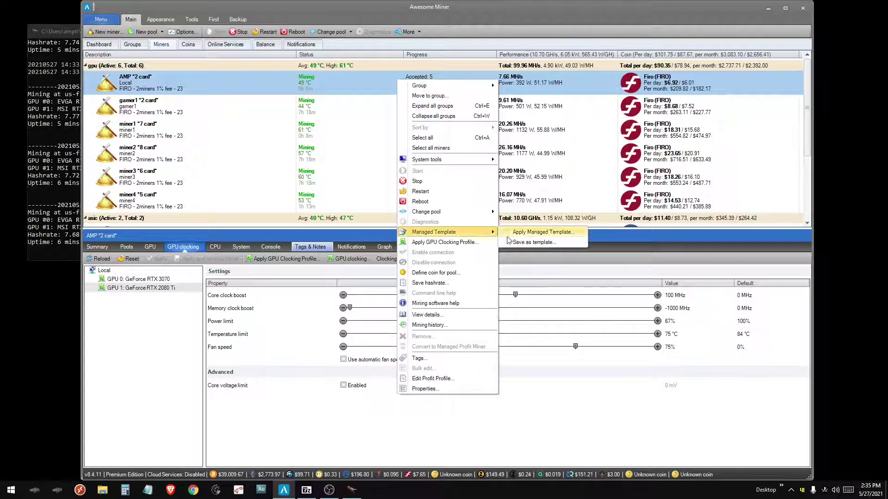
click(537, 232)
click(477, 312)
click(552, 348)
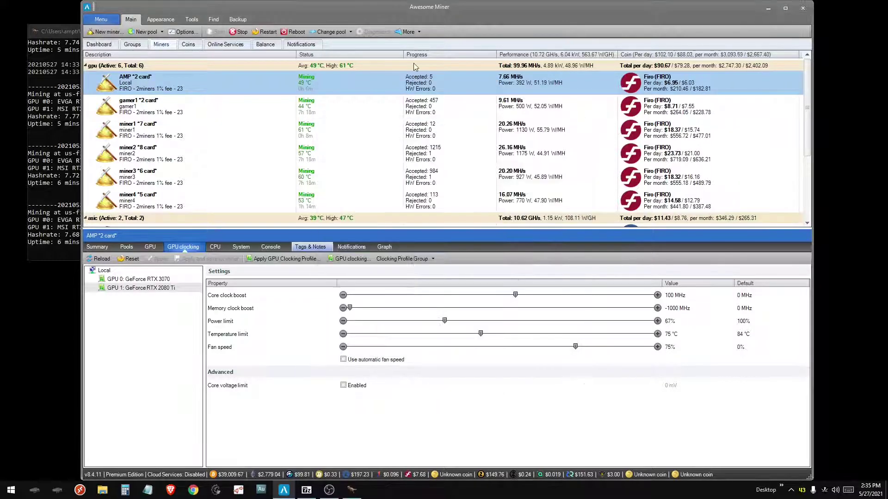
- Apply the FIRO - 2miners managed template to the whole gpu group
right_click(412, 66)
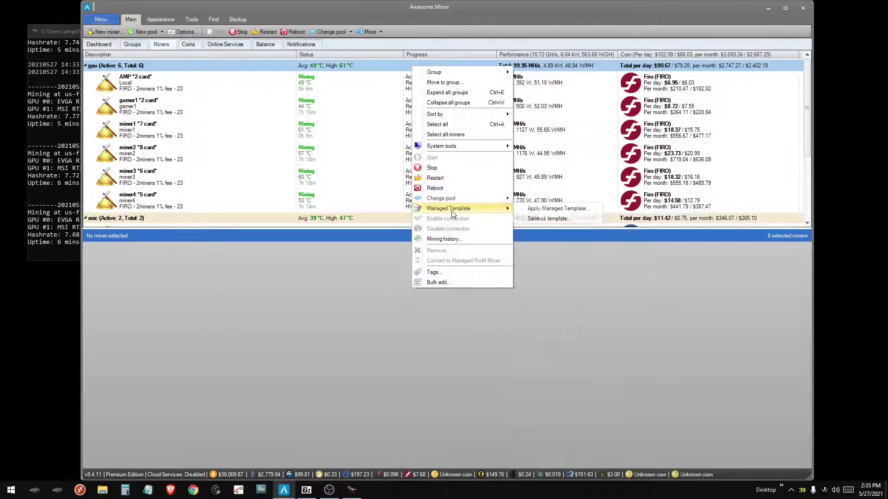
mouse_move(451, 210)
click(550, 208)
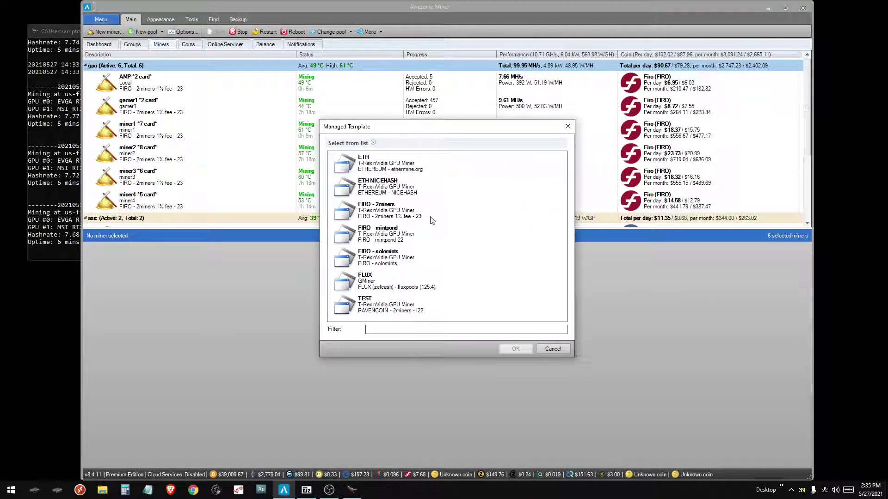
click(373, 216)
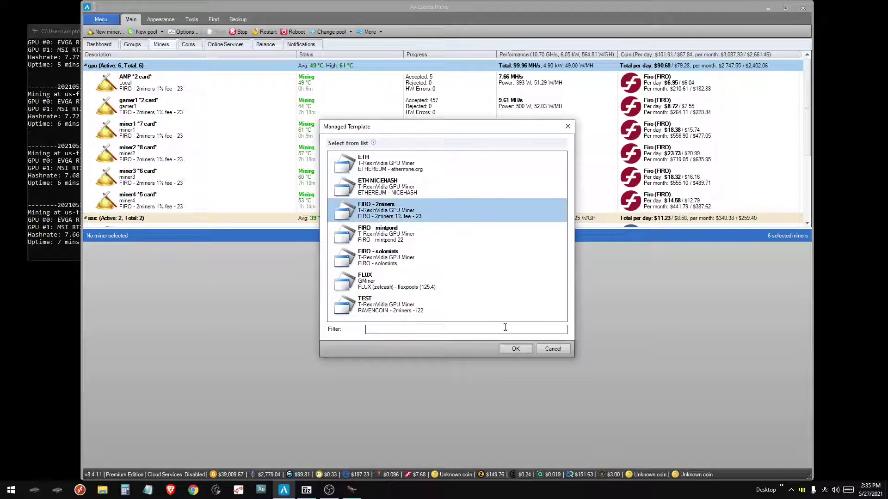
click(507, 348)
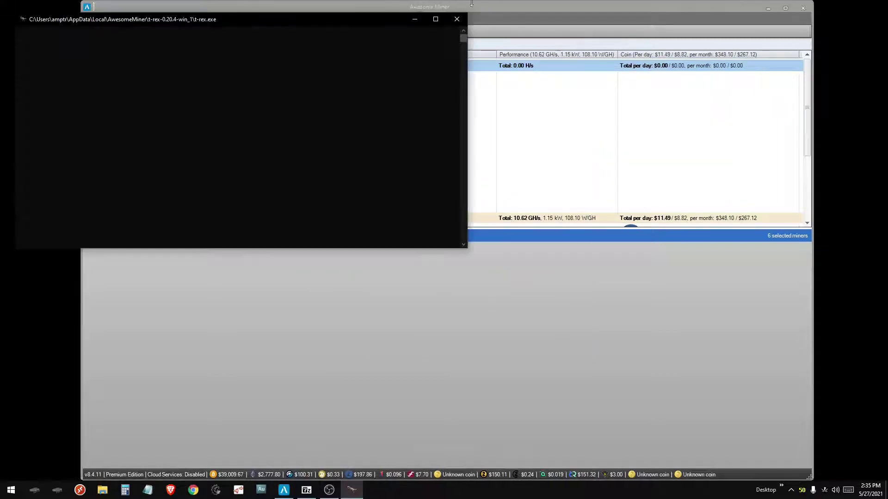
- Check the AMP and gamer1 miner properties to confirm the FIRO - 2miners settings
double_click(505, 87)
mouse_move(358, 277)
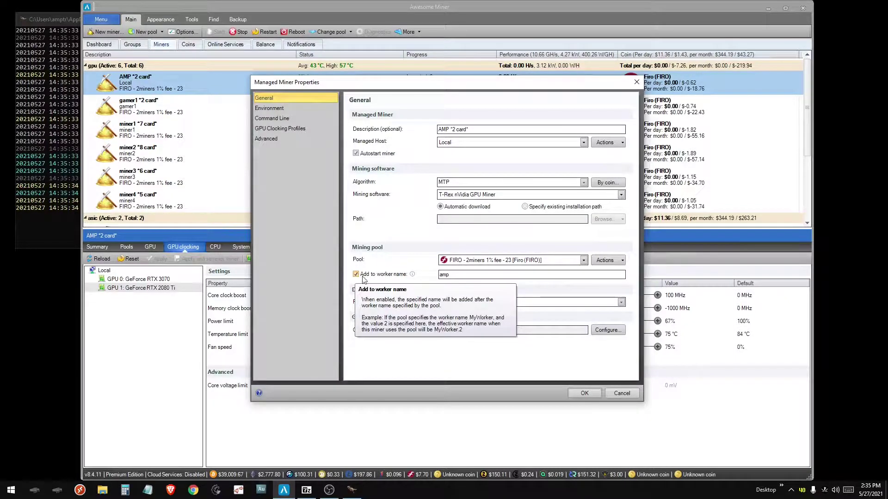
click(585, 393)
click(513, 107)
double_click(512, 107)
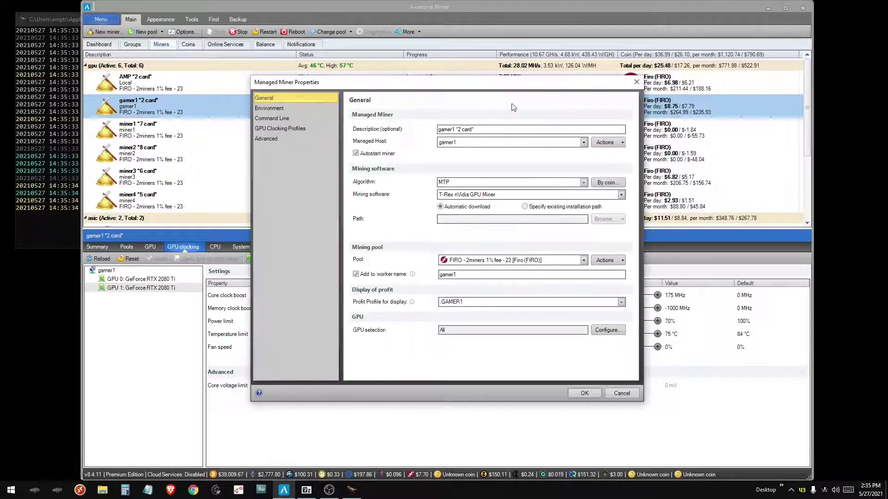
mouse_move(378, 281)
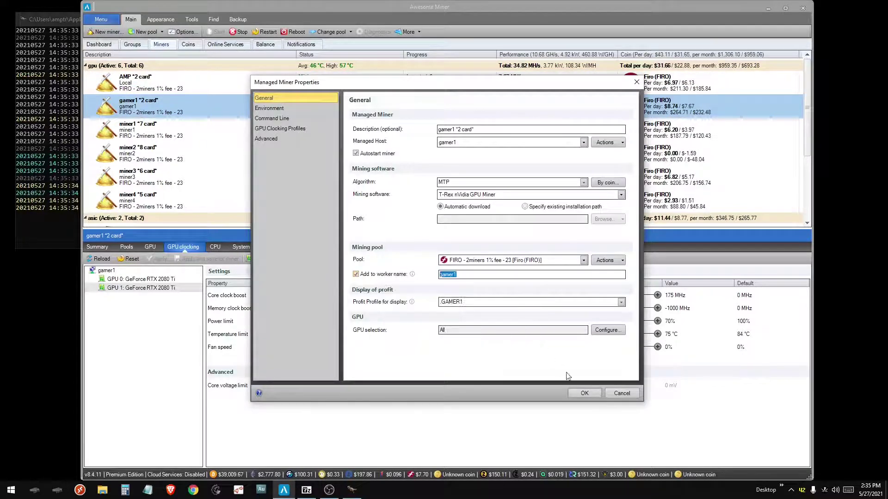
click(585, 393)
right_click(401, 68)
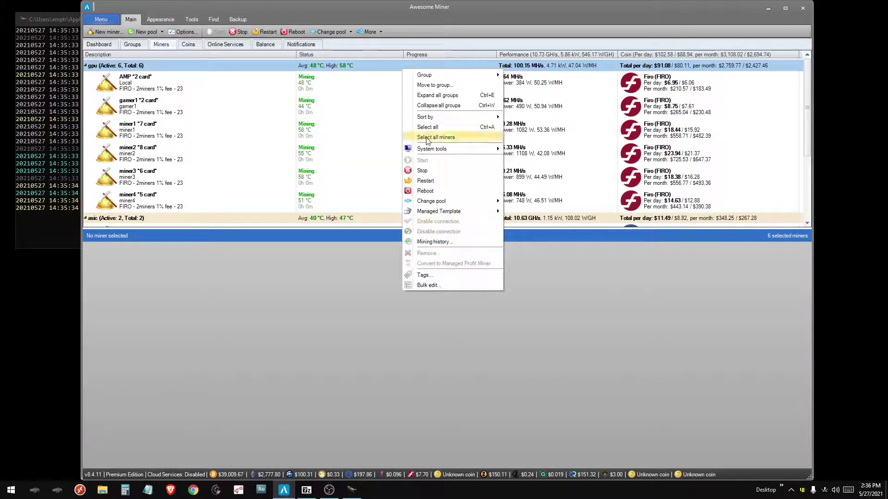
- Stop all GPU miners and apply the ETH managed template to the whole gpu group
click(430, 169)
right_click(432, 66)
mouse_move(467, 204)
click(542, 208)
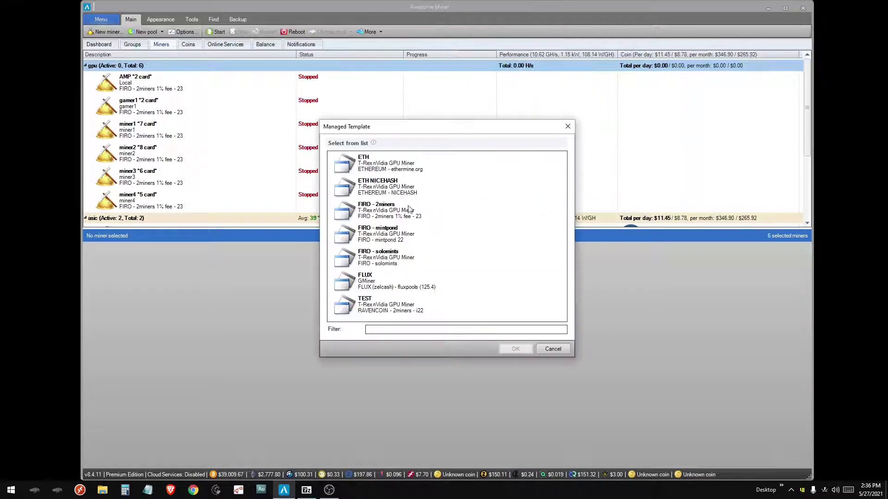
click(390, 164)
click(518, 348)
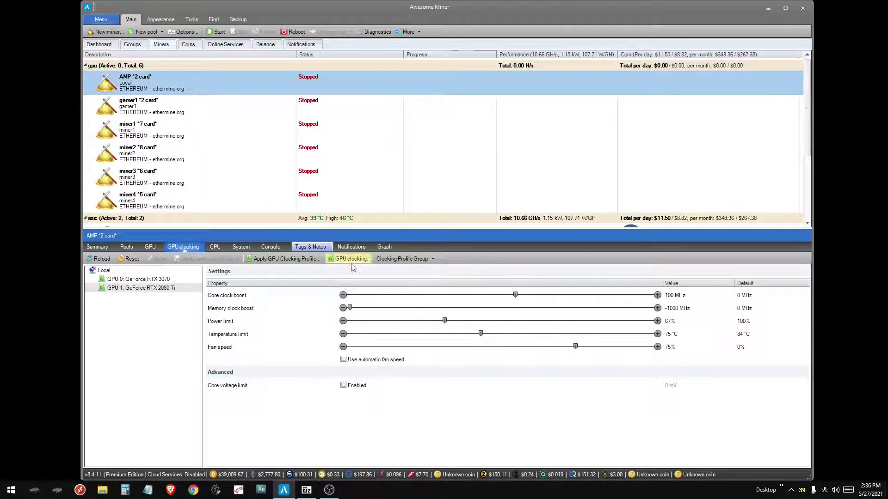
- Apply a clocking profile group, check gamer1's and miner4's clocks, then start all GPU miners
click(400, 259)
click(402, 299)
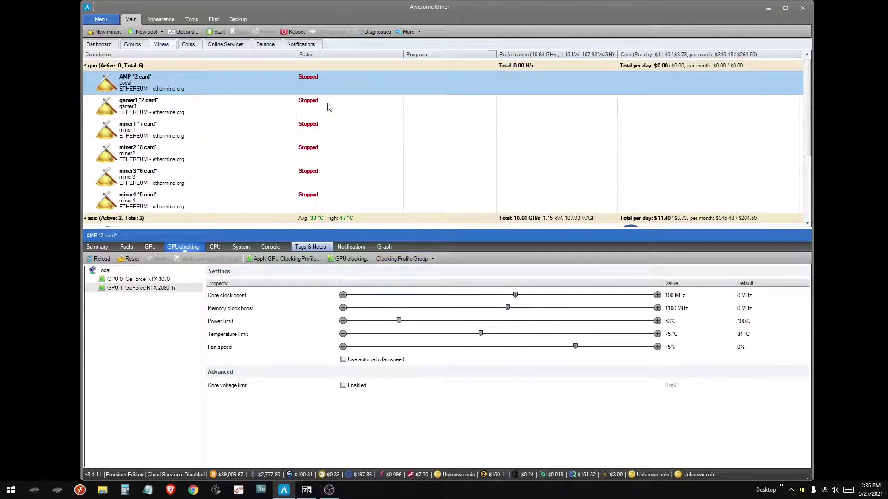
click(350, 113)
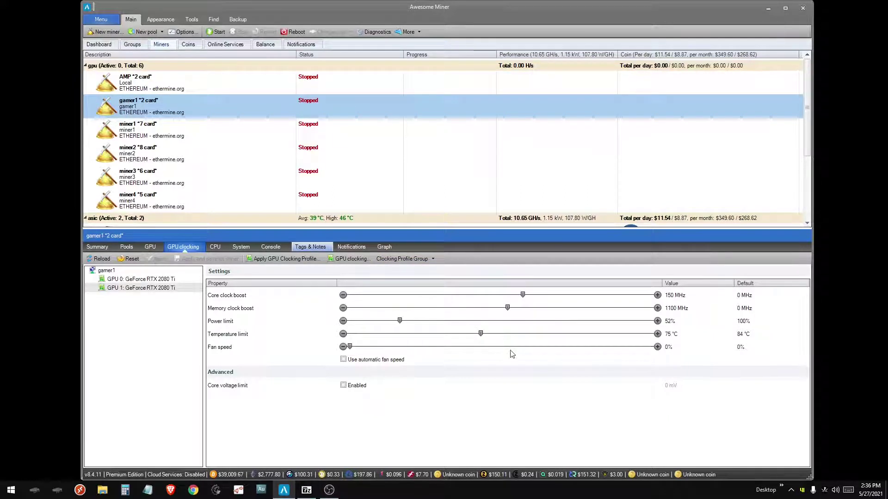
key(Down)
key(Down)
key(Down)
key(Down)
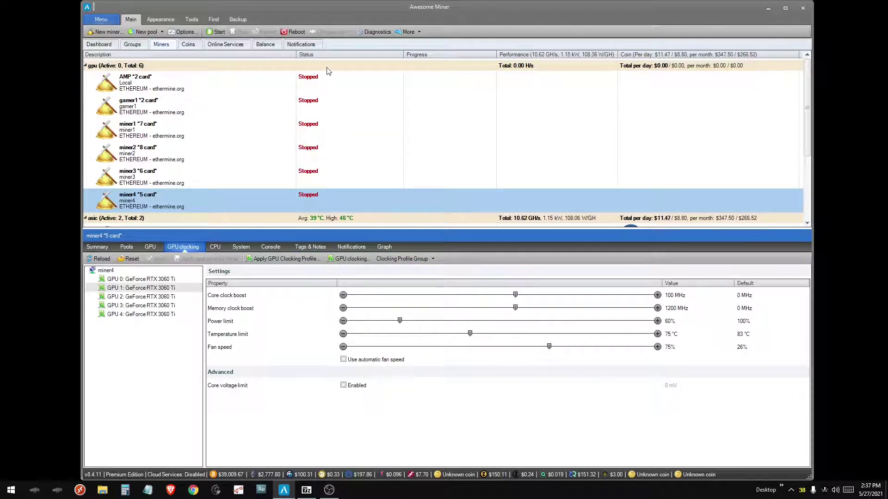
right_click(327, 71)
click(357, 157)
- Compare gamer1, miner4 and AMP GPU clock values, then open the Local GPUs' overclocking settings
click(591, 87)
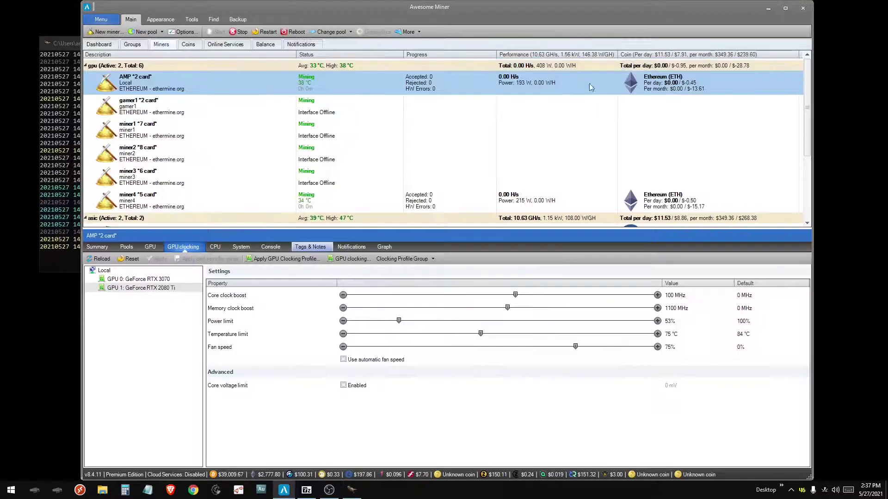
click(304, 106)
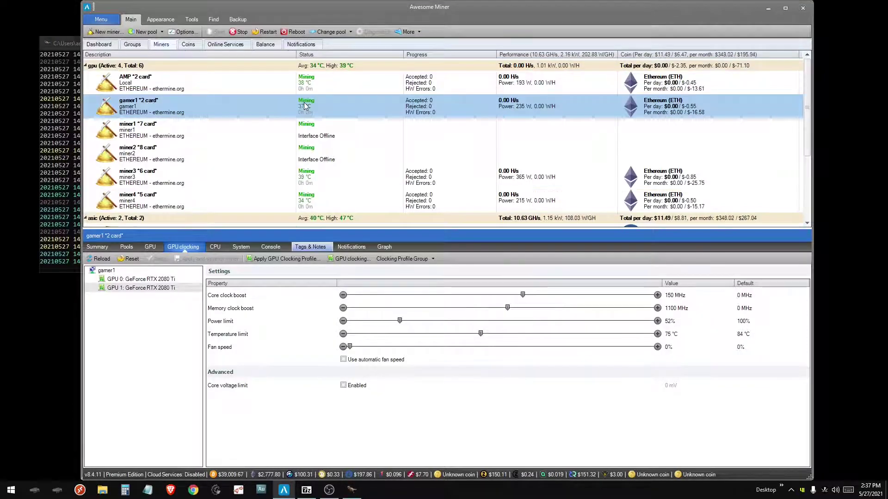
key(Down)
key(Down)
key(Down)
key(Down)
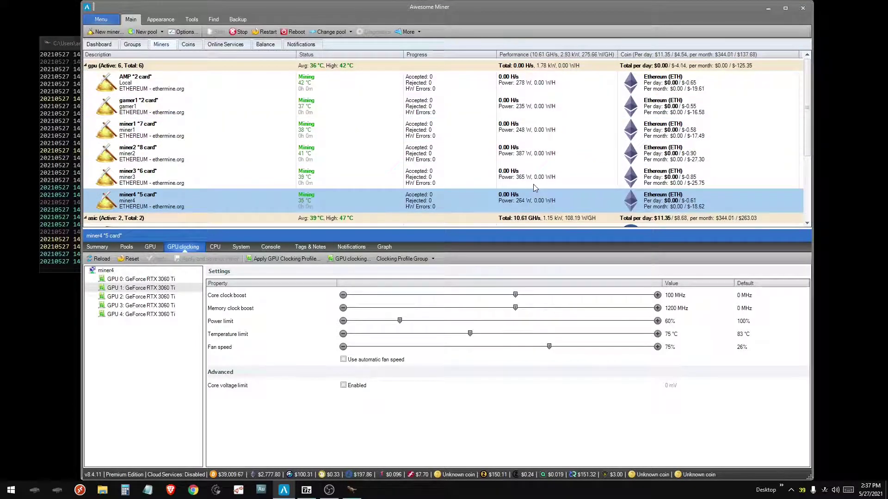
key(Home)
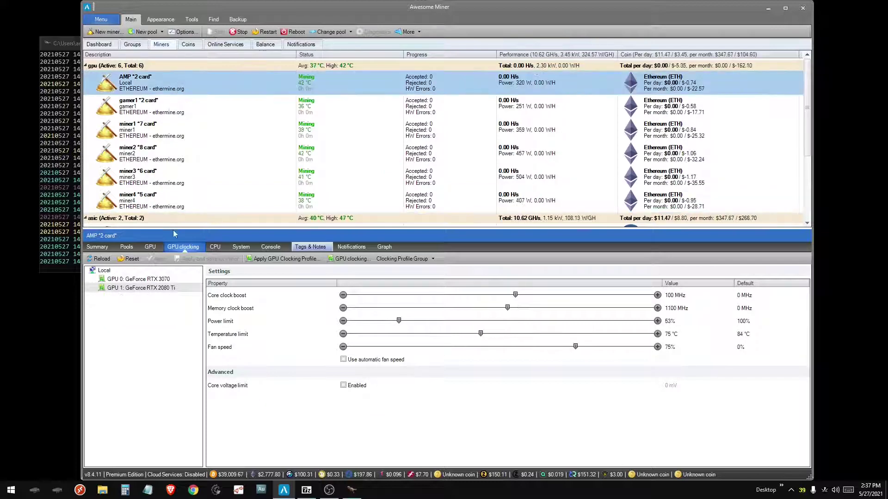
click(157, 279)
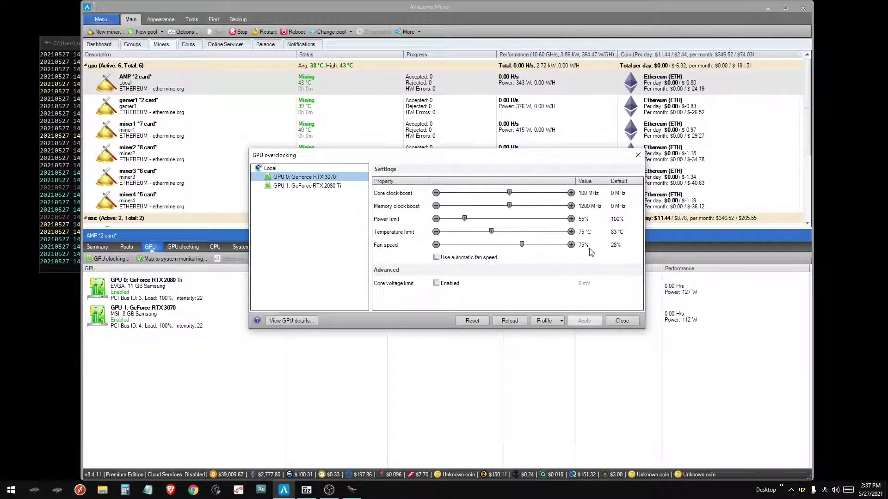
click(547, 320)
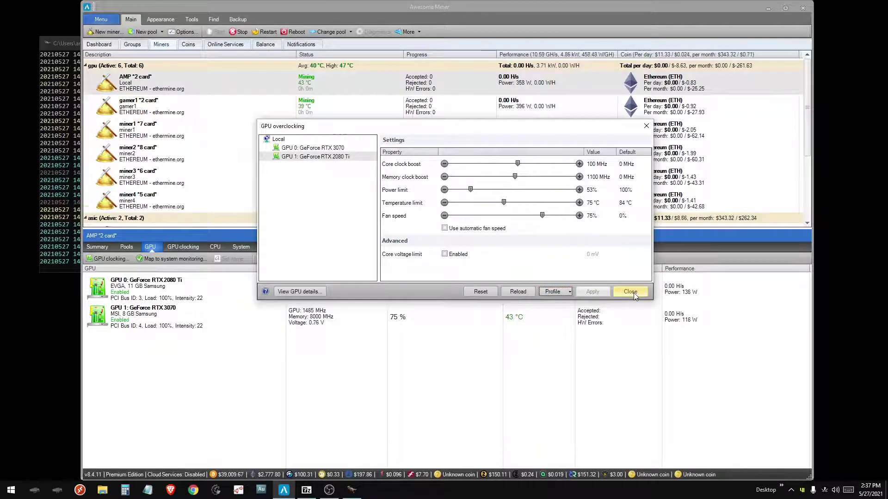
- Close the overclocking dialog and begin a new pool with placeholder name, URL and worker
click(629, 291)
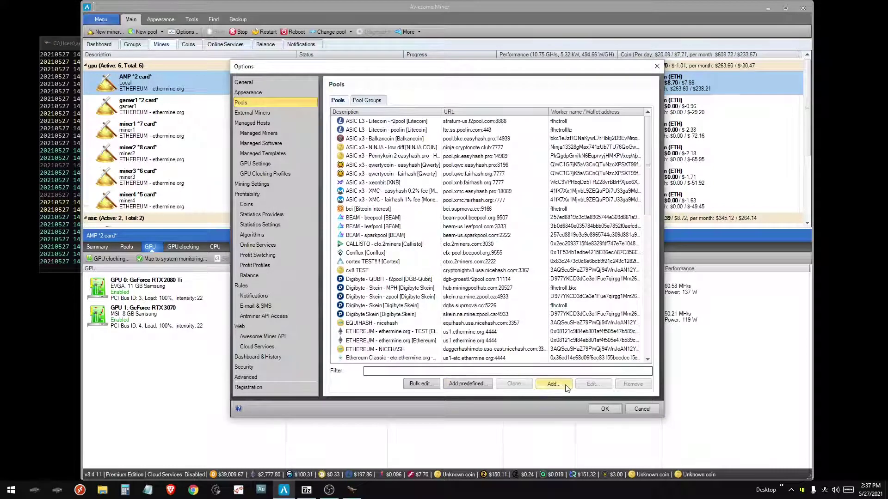
click(557, 385)
text(rtrtrtert)
click(440, 182)
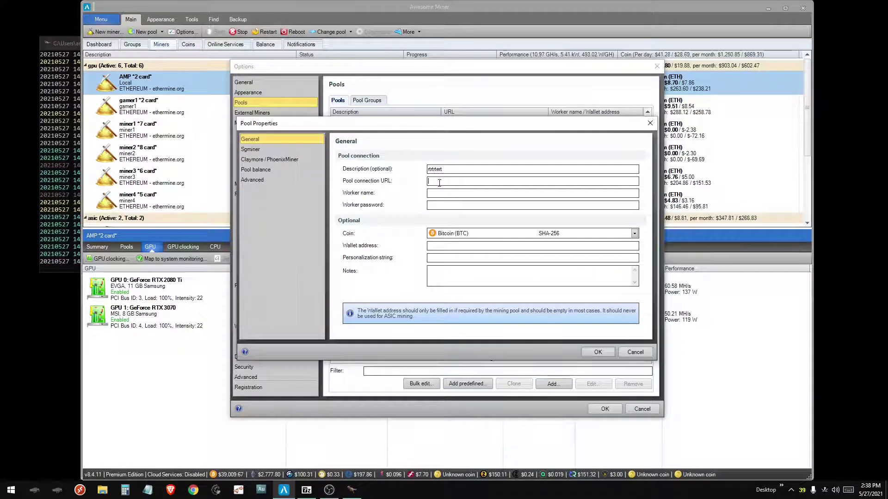
text(etertertertert)
click(450, 194)
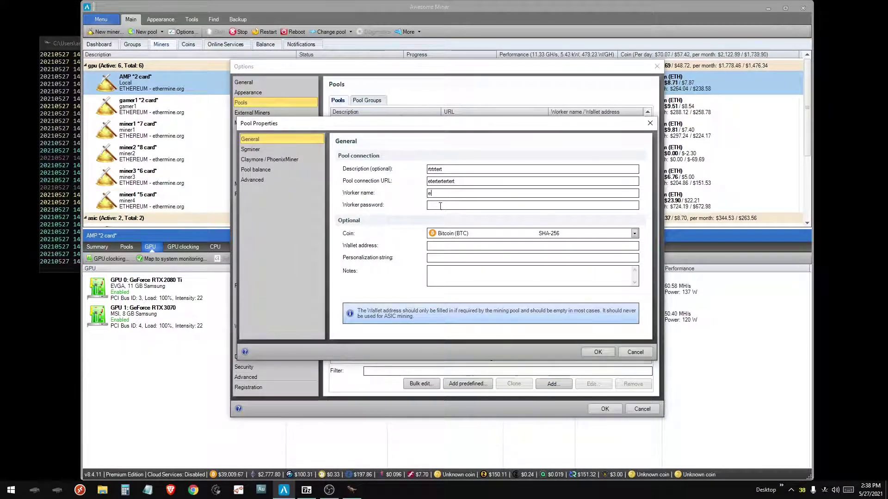
text(etertert)
- Enter a placeholder worker password, set the coin to Beenode (BNODE), then discard and return to General options
key(Tab)
text(ertertert)
click(453, 233)
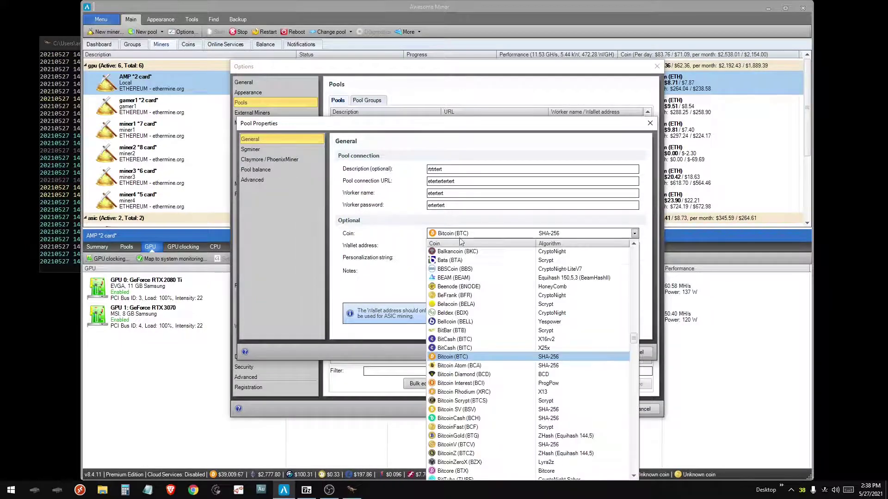
click(454, 287)
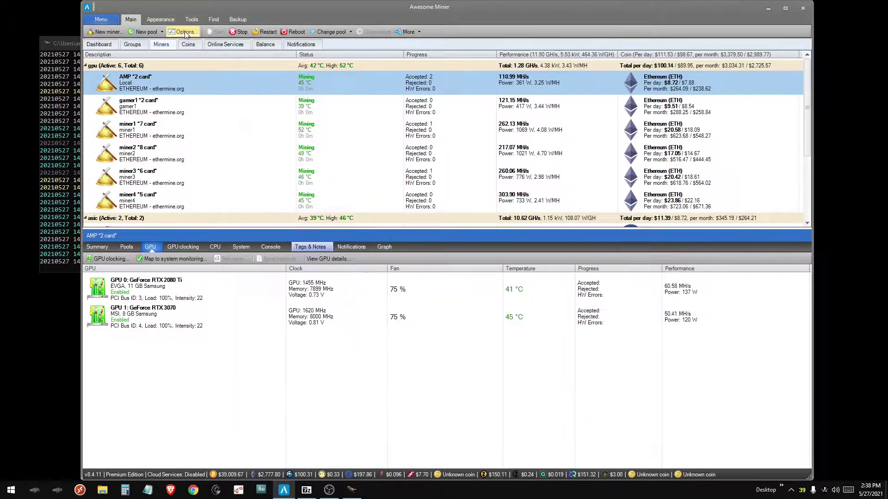
click(185, 33)
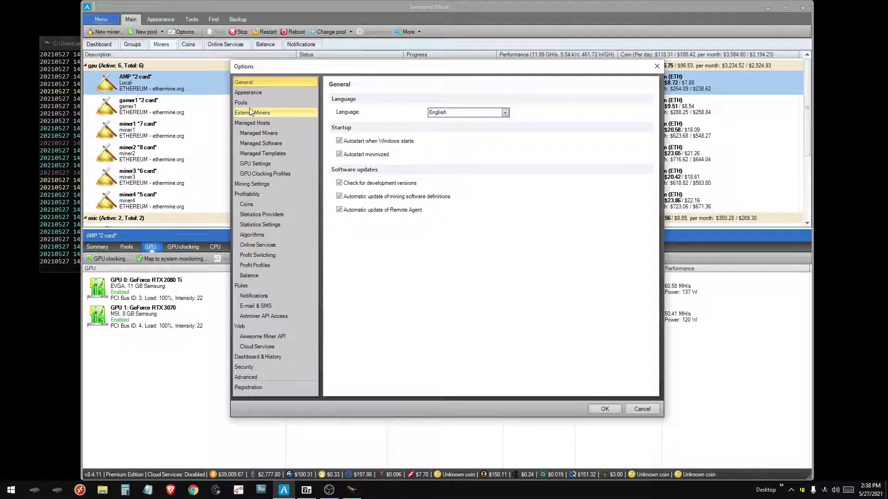
- Inspect the TEST managed template's properties and close them
click(254, 154)
double_click(350, 158)
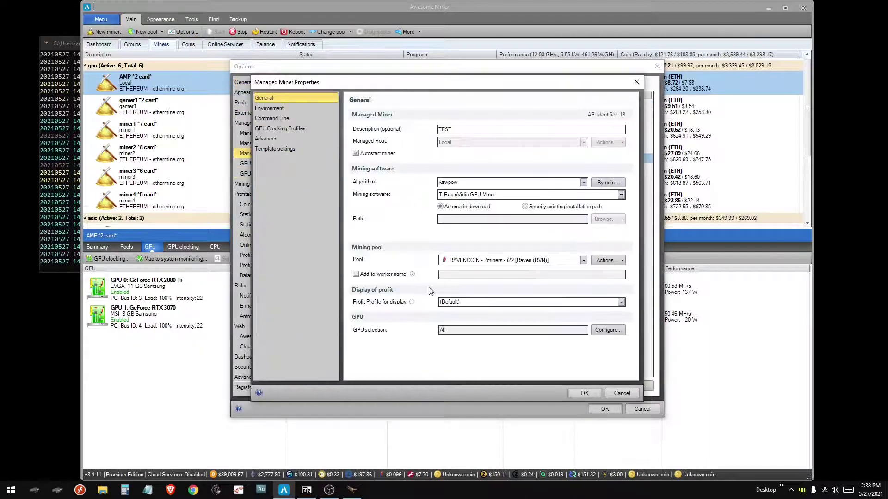
click(619, 392)
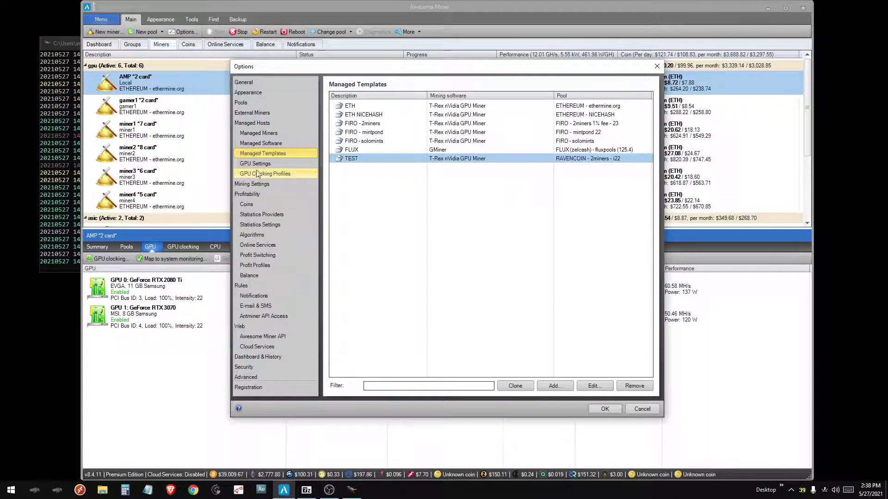
- Browse the ETH AMP group and ETH 1070, 2060 SUPER, 2070 SUPER clocking profiles, then close Options
click(261, 173)
click(363, 295)
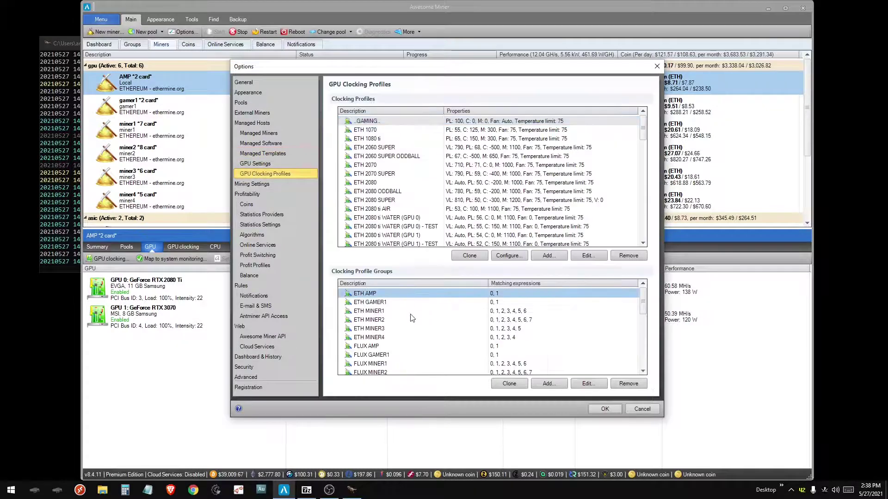
click(365, 130)
click(366, 147)
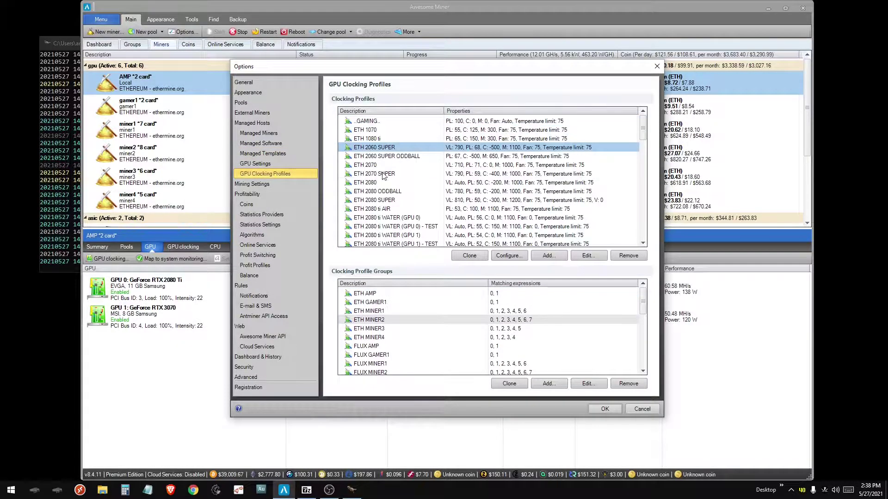
click(375, 174)
scroll(398, 213, down, 2)
scroll(398, 212, up, 2)
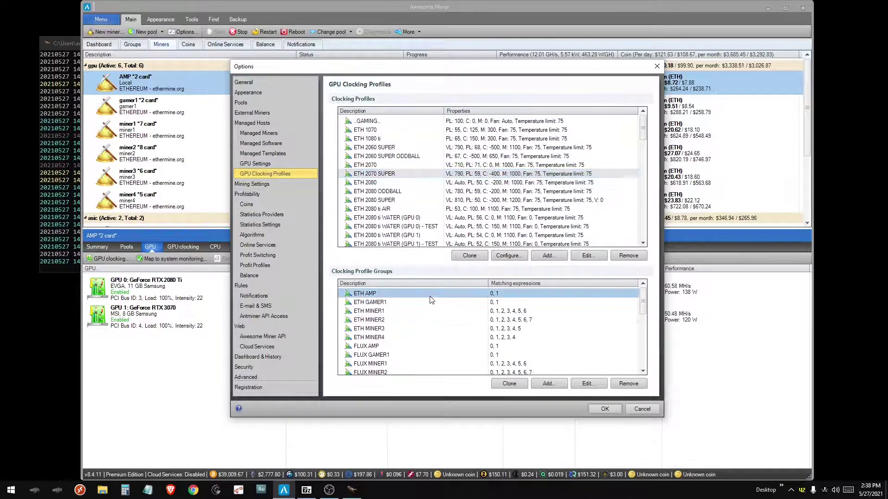
key(Escape)
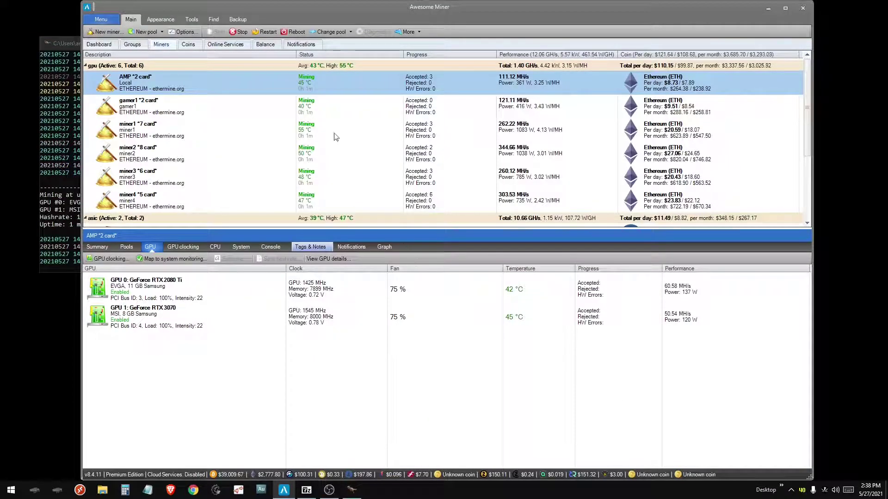
- Check gamer1's and miner1's GPUs, then stop all GPU miners in the gpu group
click(308, 113)
click(508, 132)
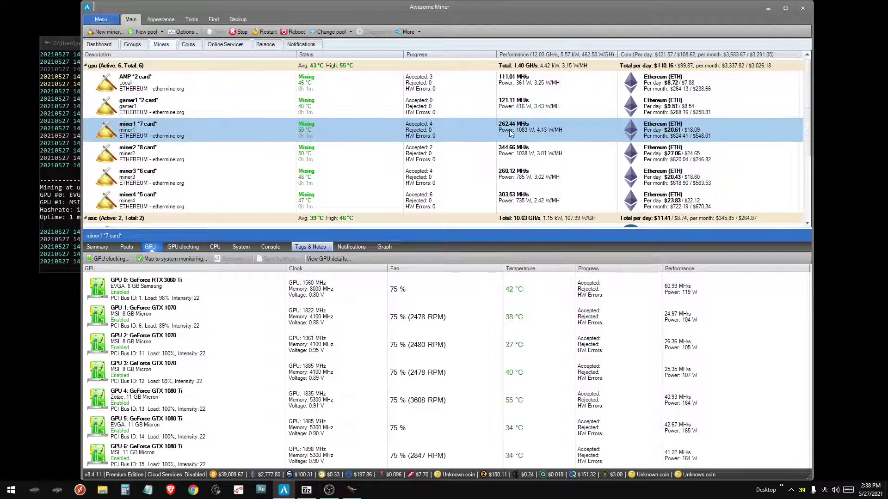
right_click(466, 67)
click(490, 164)
- Apply the FIRO - 2miners managed template to every miner in the gpu group
right_click(408, 68)
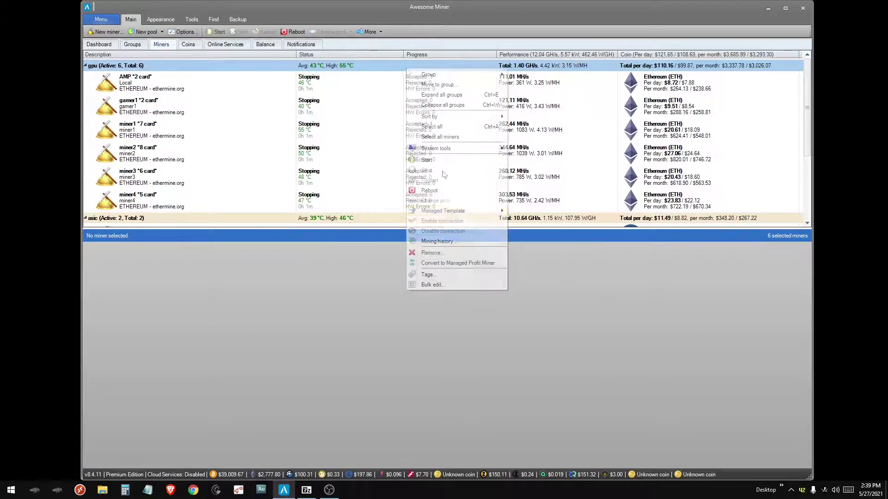
mouse_move(449, 213)
click(531, 210)
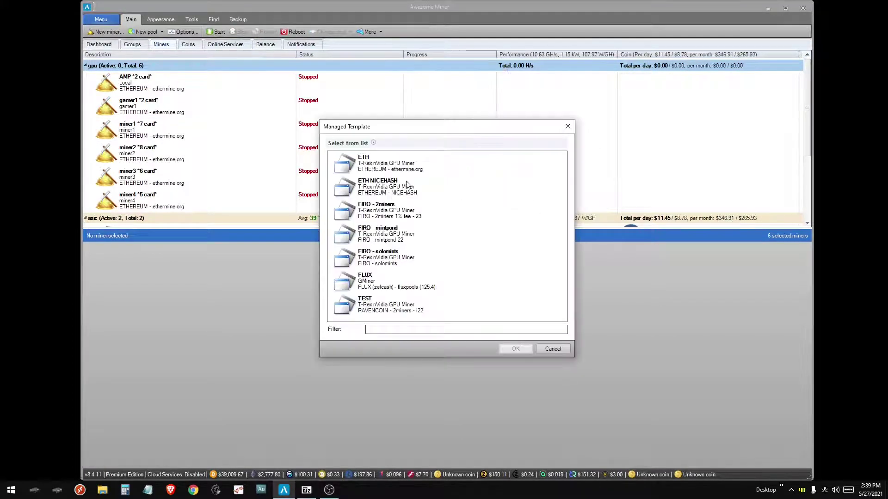
click(398, 213)
click(522, 350)
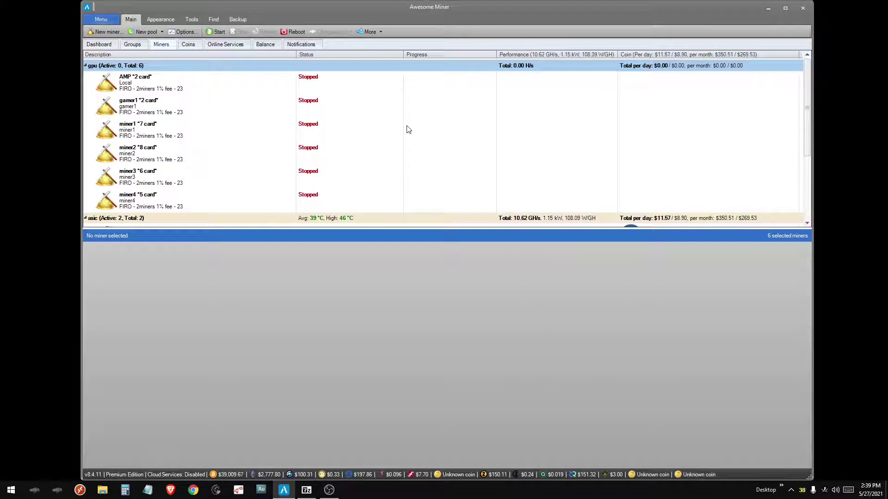
- Apply the MTP AMP clocking profile group to the AMP miner
click(184, 91)
key(Down)
key(Down)
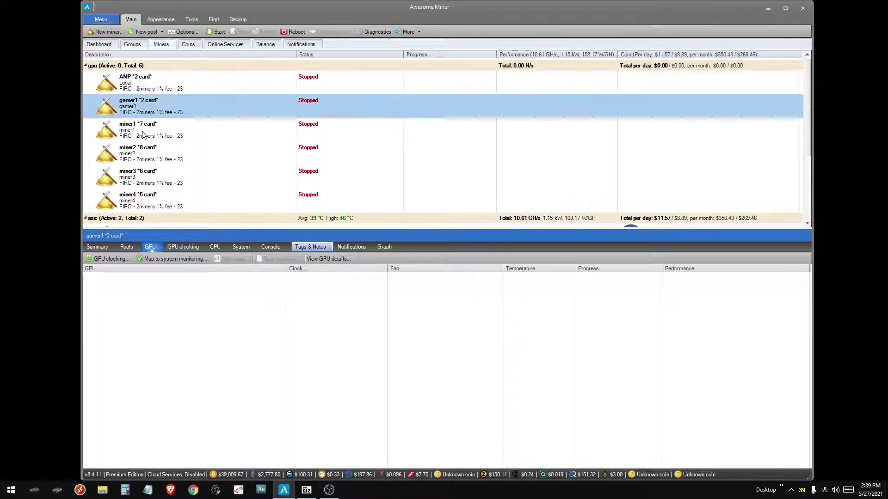
click(139, 83)
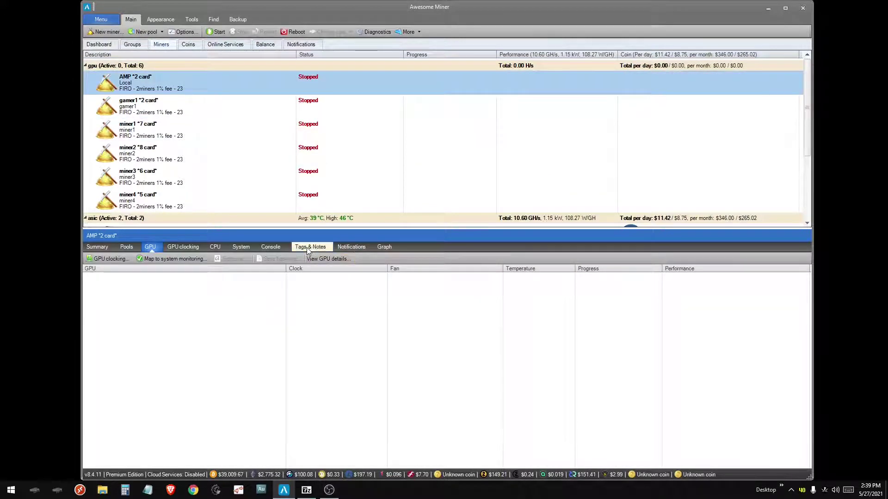
click(183, 247)
click(402, 259)
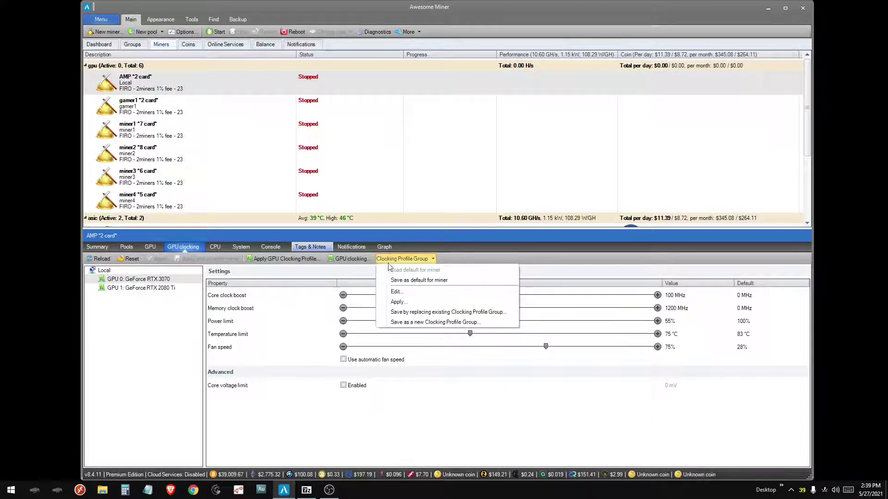
click(397, 303)
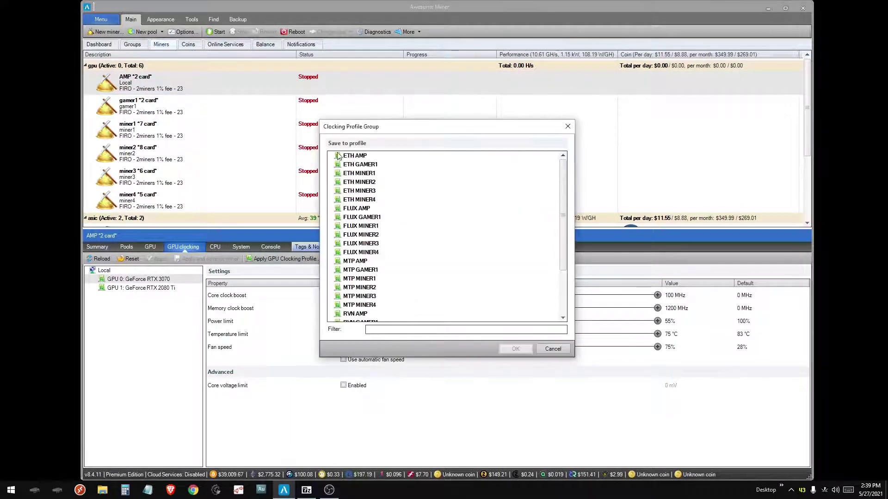
click(354, 261)
click(517, 351)
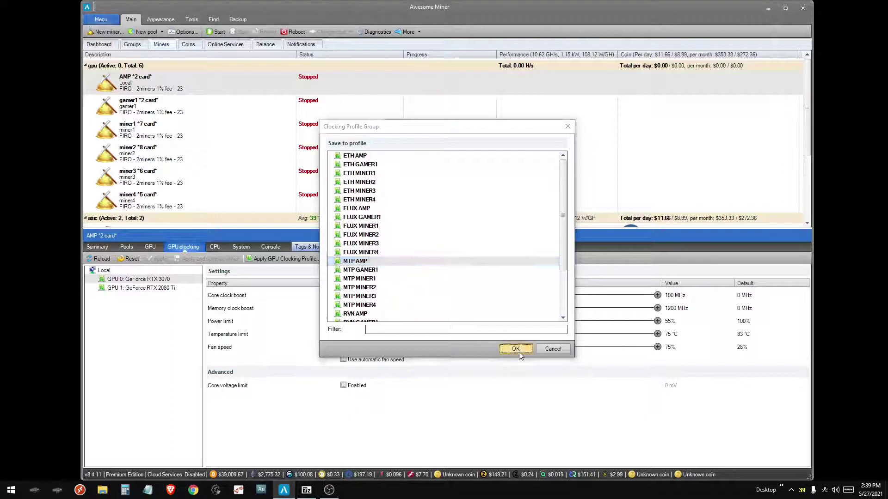
- Apply the MTP GAMER1 clocking profile group to gamer1
click(307, 113)
click(402, 259)
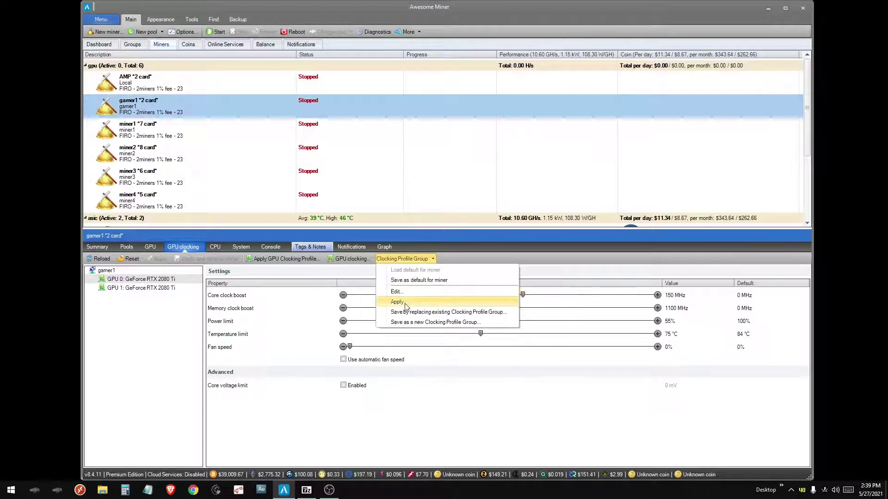
click(397, 302)
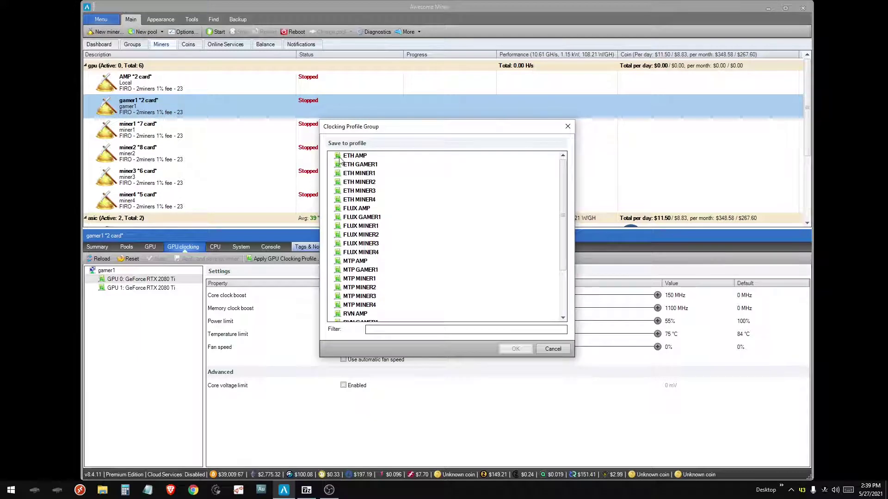
click(359, 270)
click(515, 349)
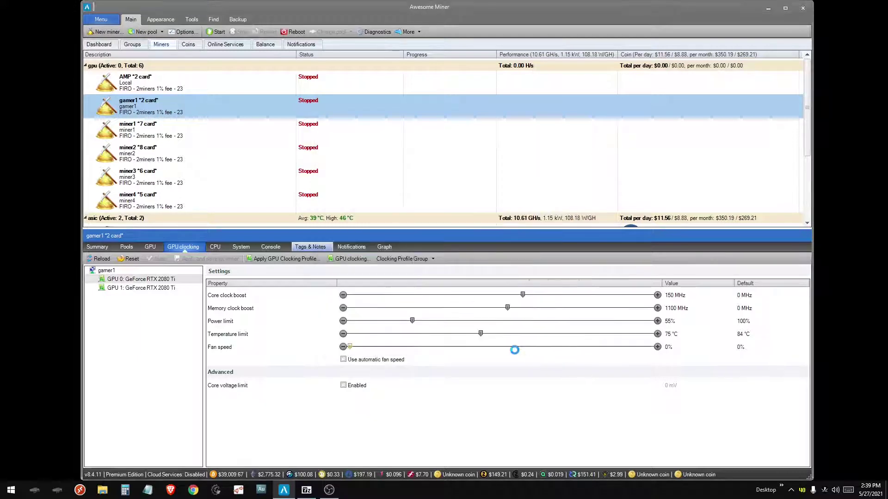
- Apply the MTP MINER1 clocking profile group to miner1
click(333, 138)
click(403, 258)
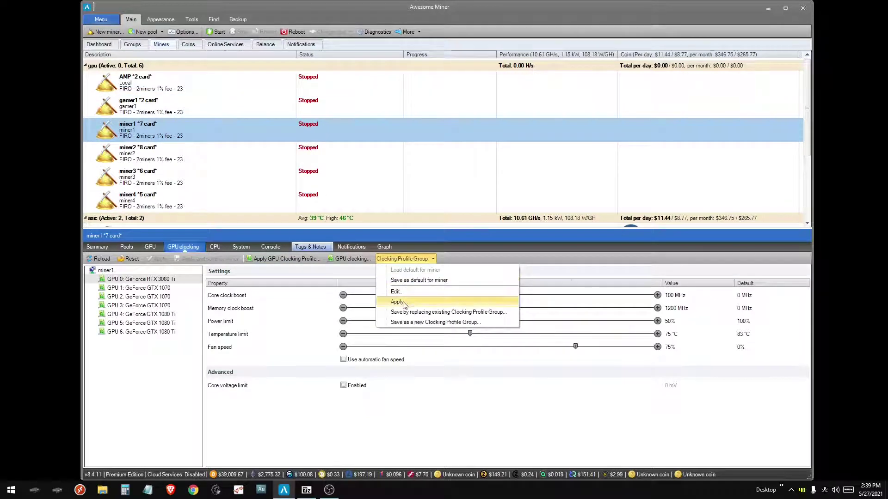
click(397, 306)
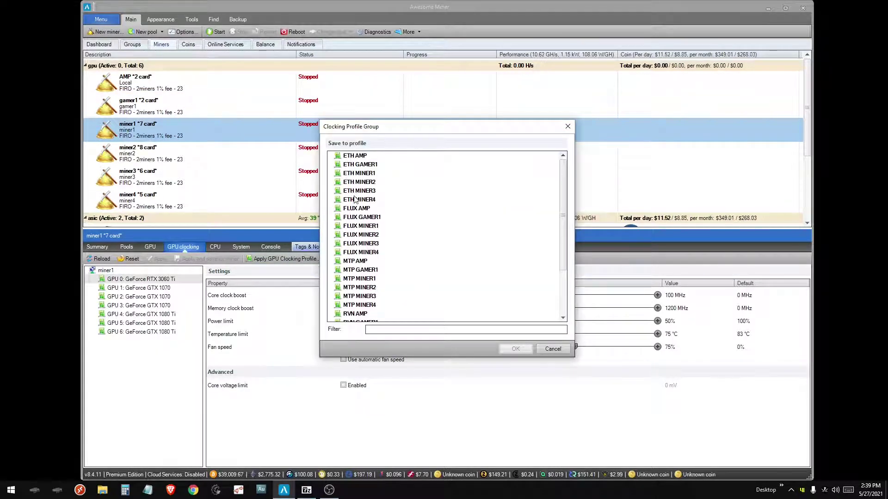
click(363, 280)
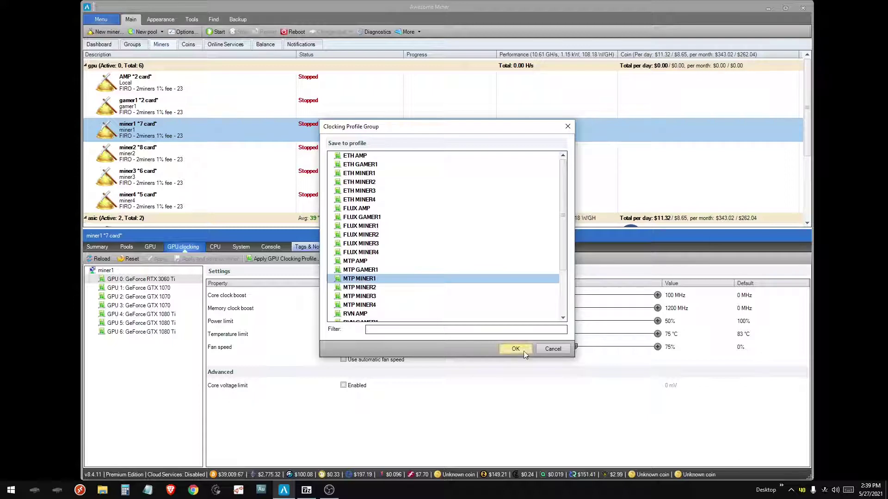
click(515, 349)
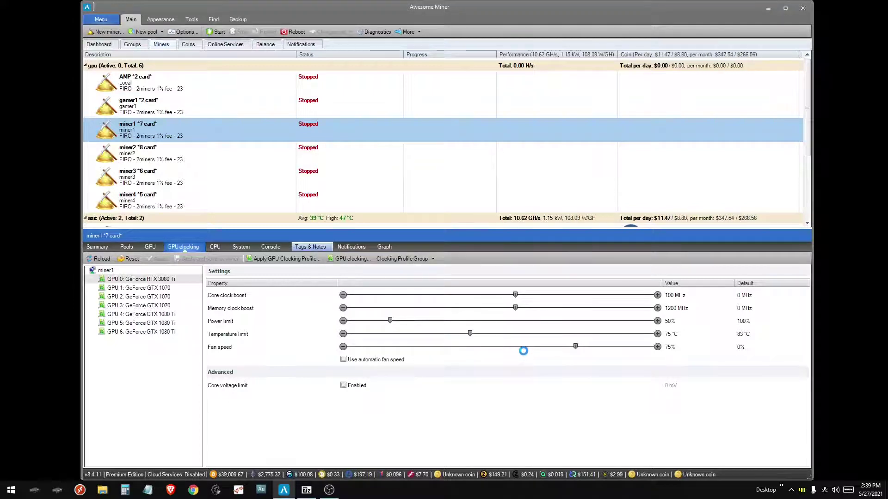
click(402, 266)
- Apply the MTP MINER2 clocking profile group to miner2, applying it a second time
click(412, 304)
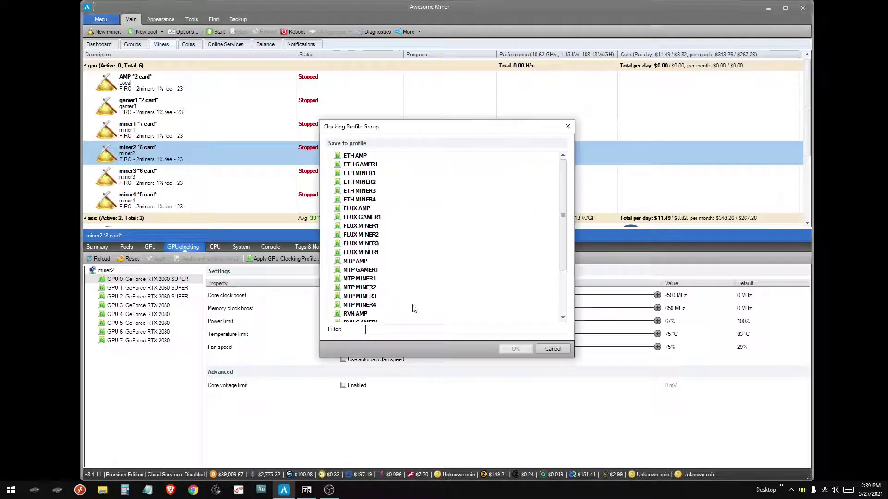
click(362, 287)
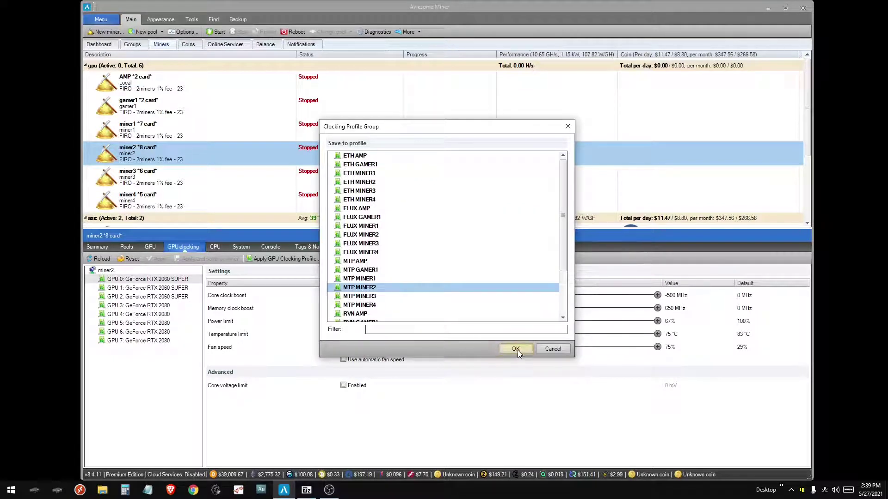
click(515, 350)
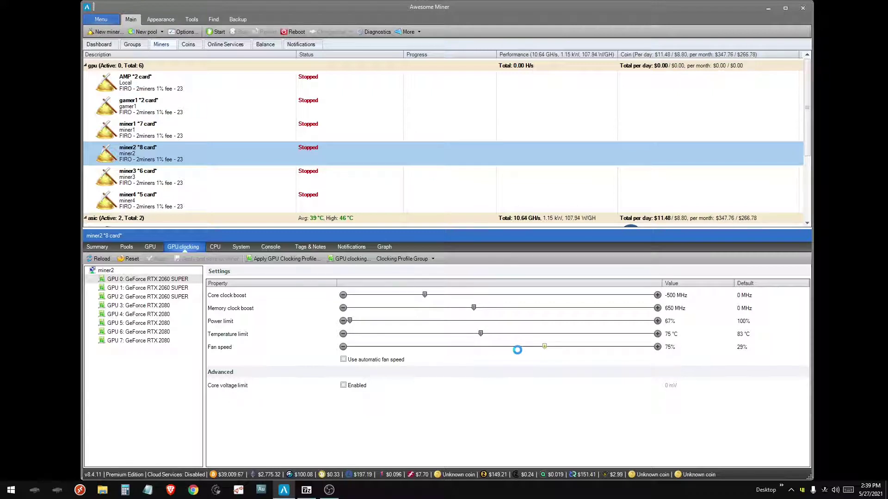
click(411, 259)
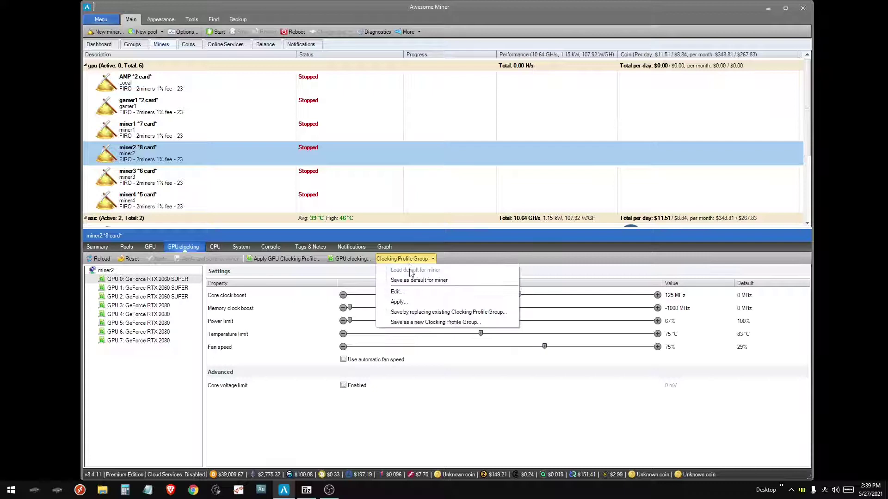
click(406, 312)
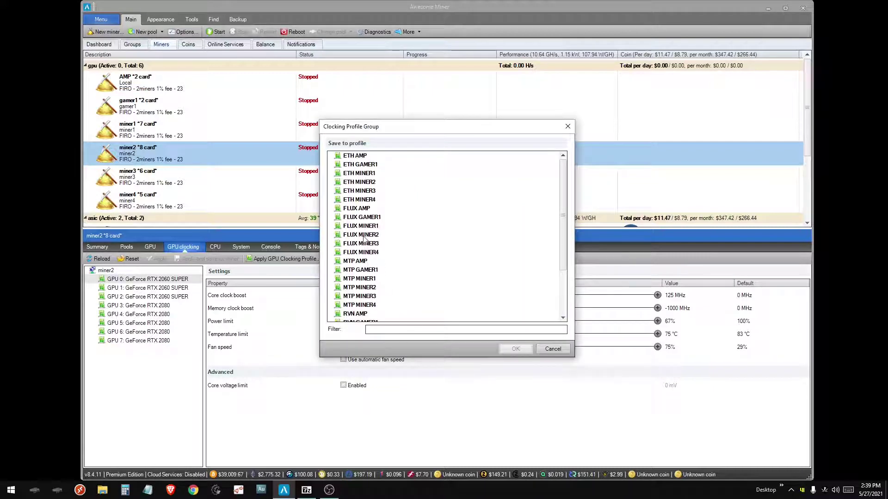
scroll(364, 239, down, 3)
scroll(366, 278, up, 2)
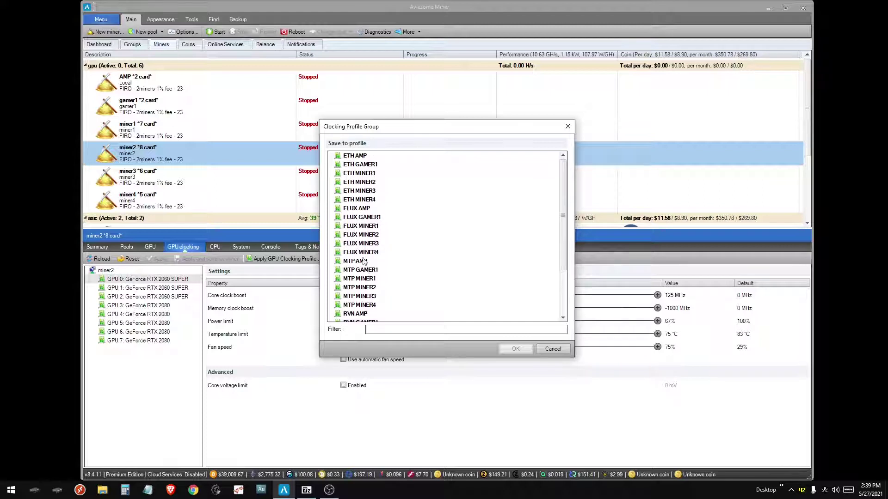
click(366, 288)
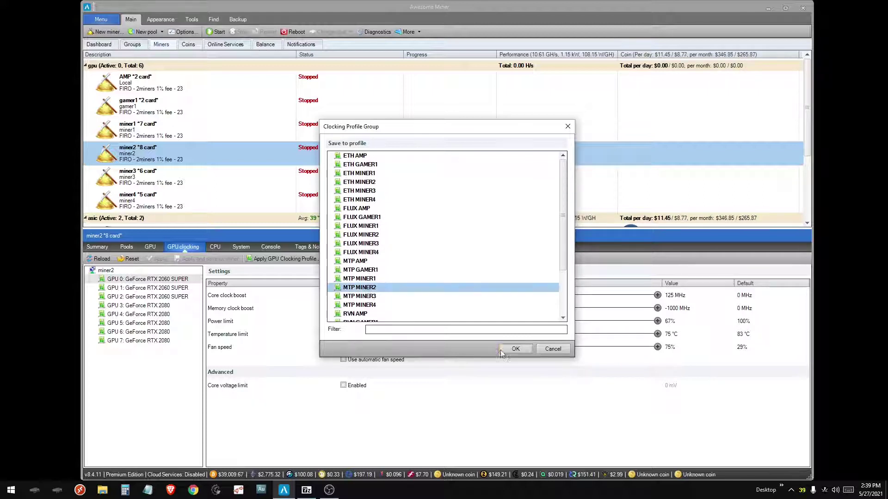
click(513, 348)
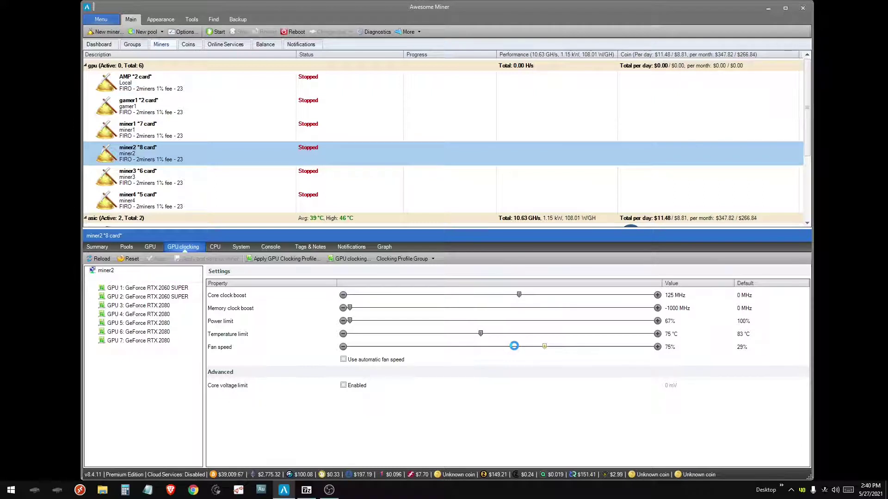
- Apply the MTP MINER3 clocking profile group to miner3
click(298, 182)
click(396, 259)
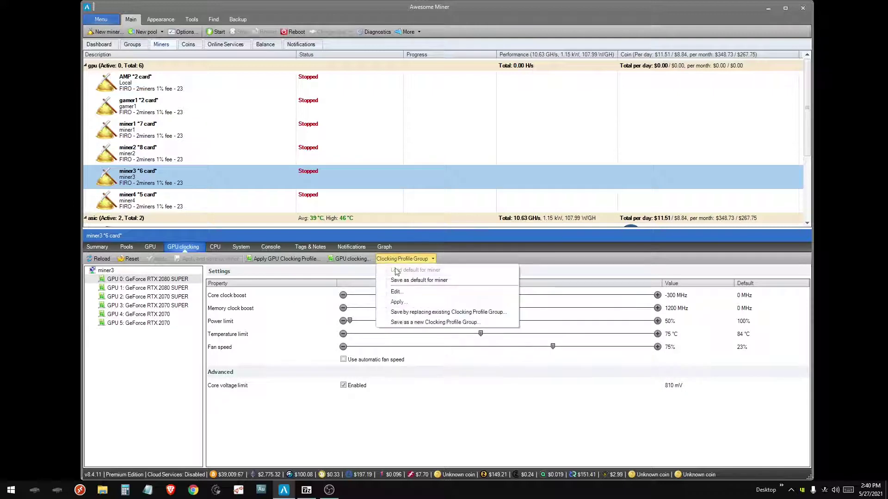
click(396, 301)
click(360, 297)
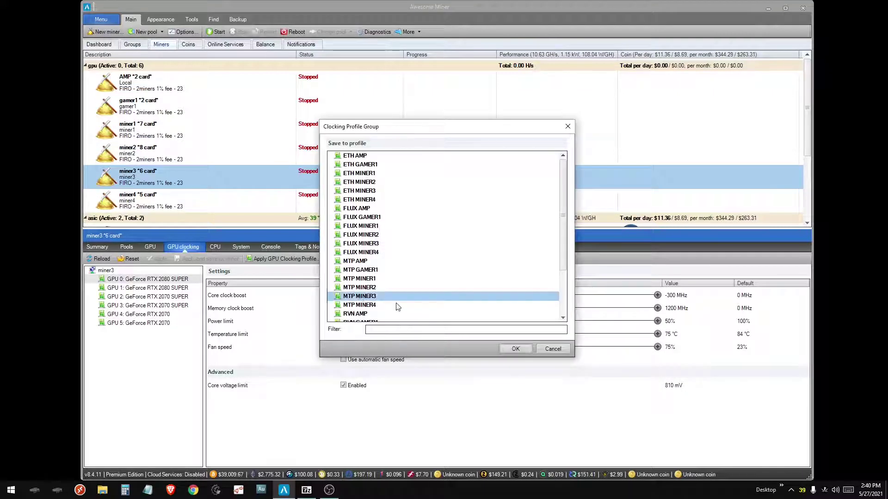
click(515, 348)
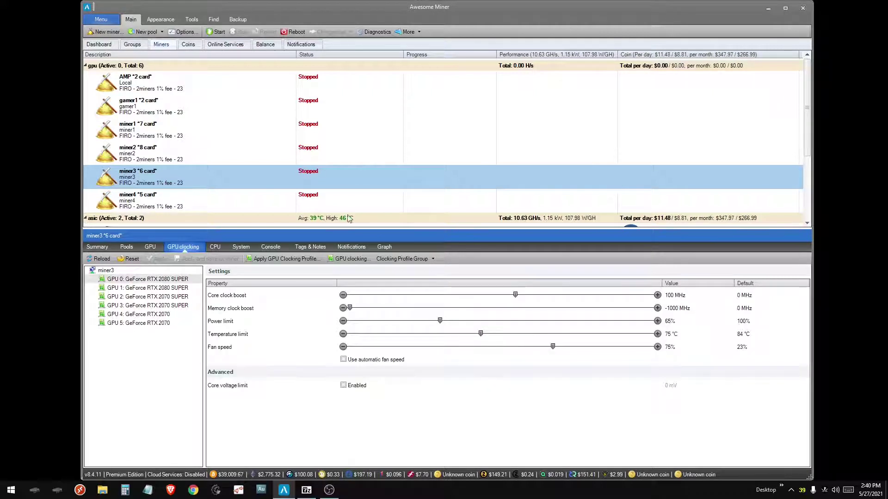
- Apply the MTP MINER4 clocking profile group to miner4
click(317, 204)
click(397, 260)
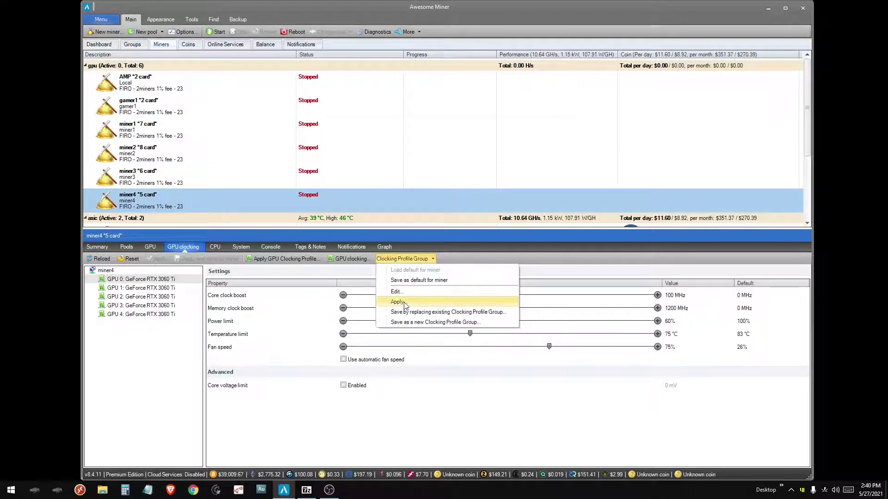
click(405, 305)
click(360, 311)
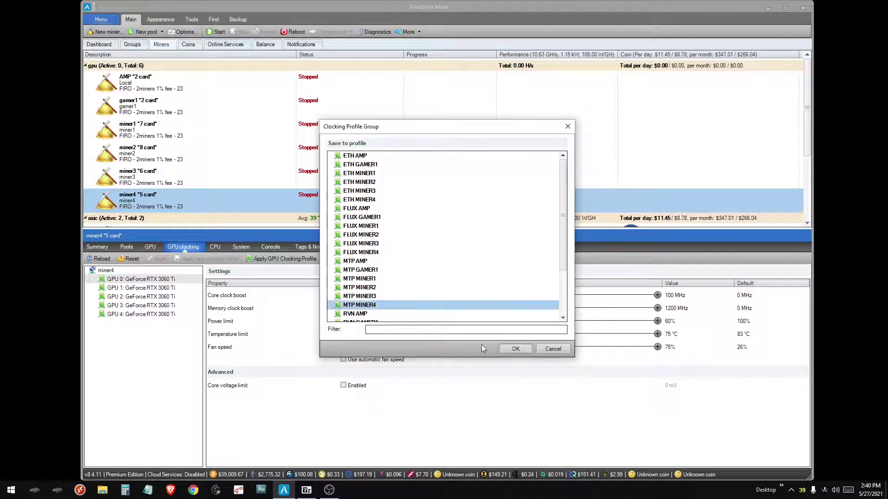
click(514, 349)
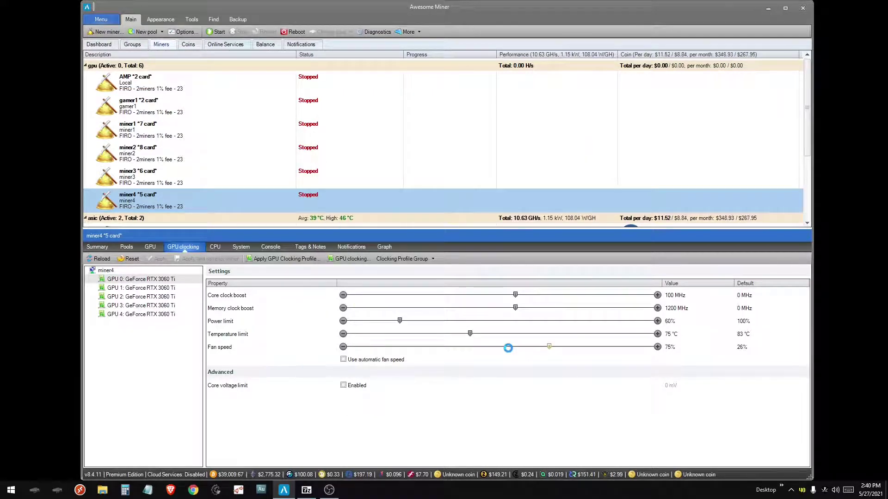
- Start all six GPU miners on Firo and verify miner4's and AMP's applied clocking settings
right_click(325, 66)
click(332, 157)
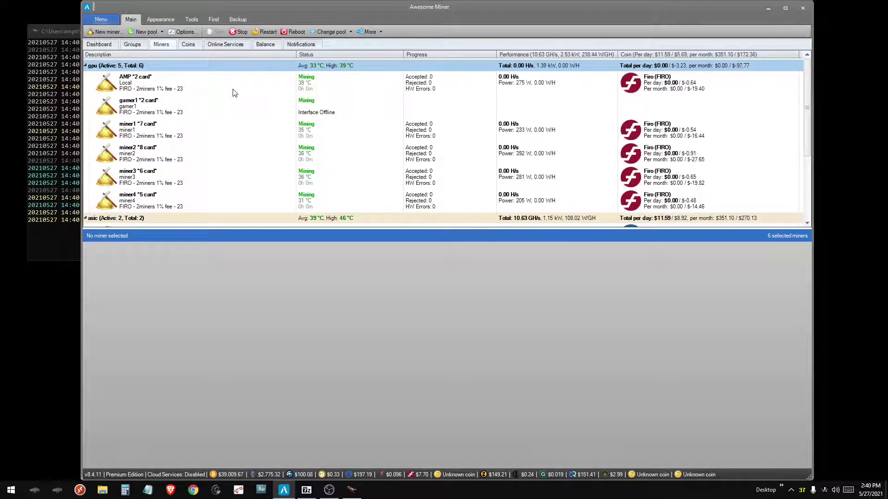
click(642, 208)
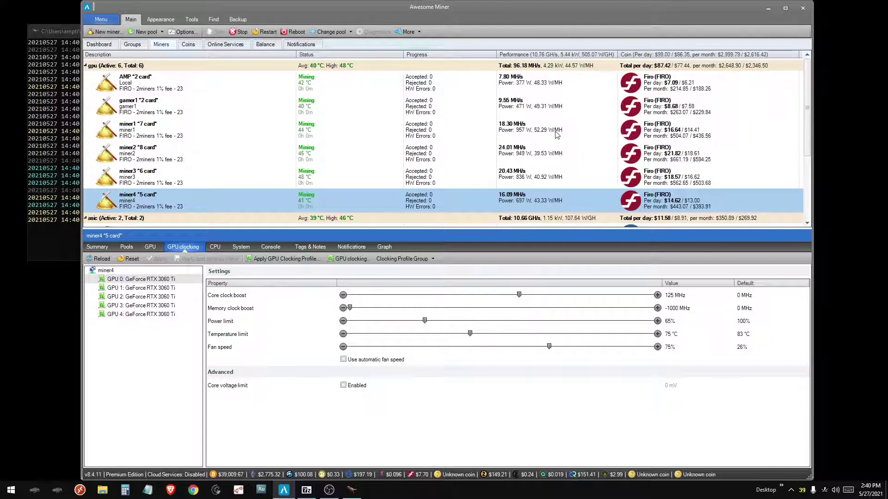
click(395, 91)
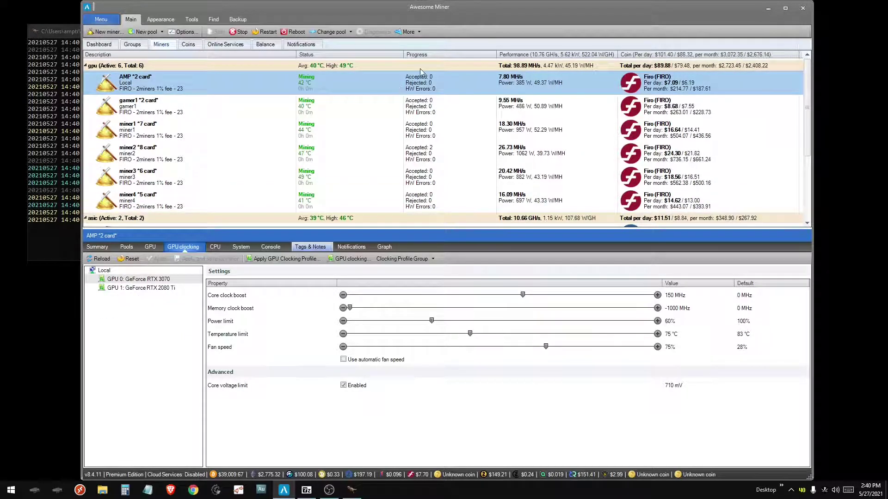